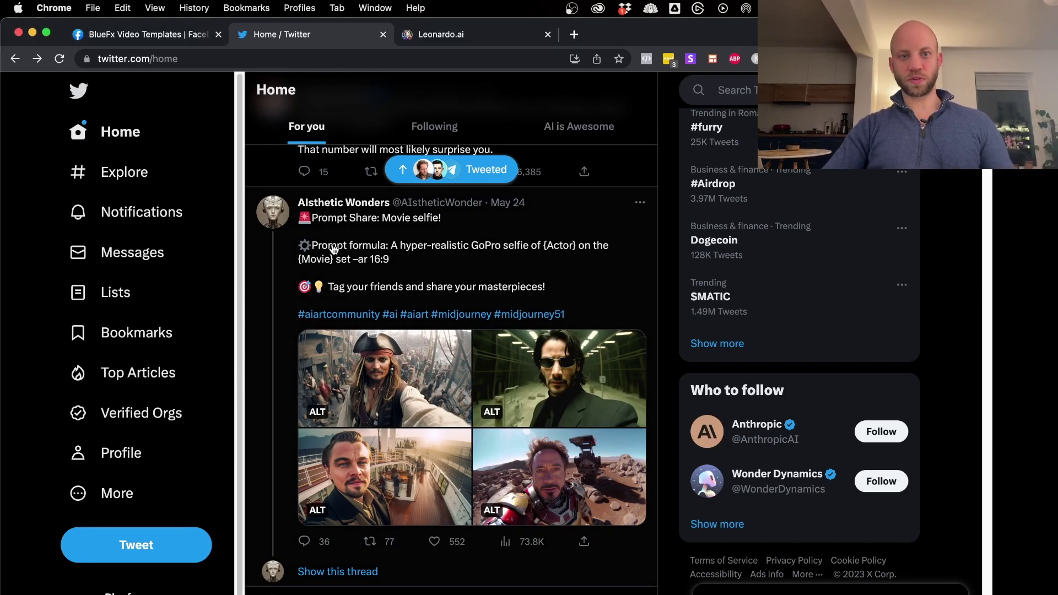
- Open the tweet's pirate selfie full-size and page through to the fourth photo, the desert selfie
mouse_move(298, 209)
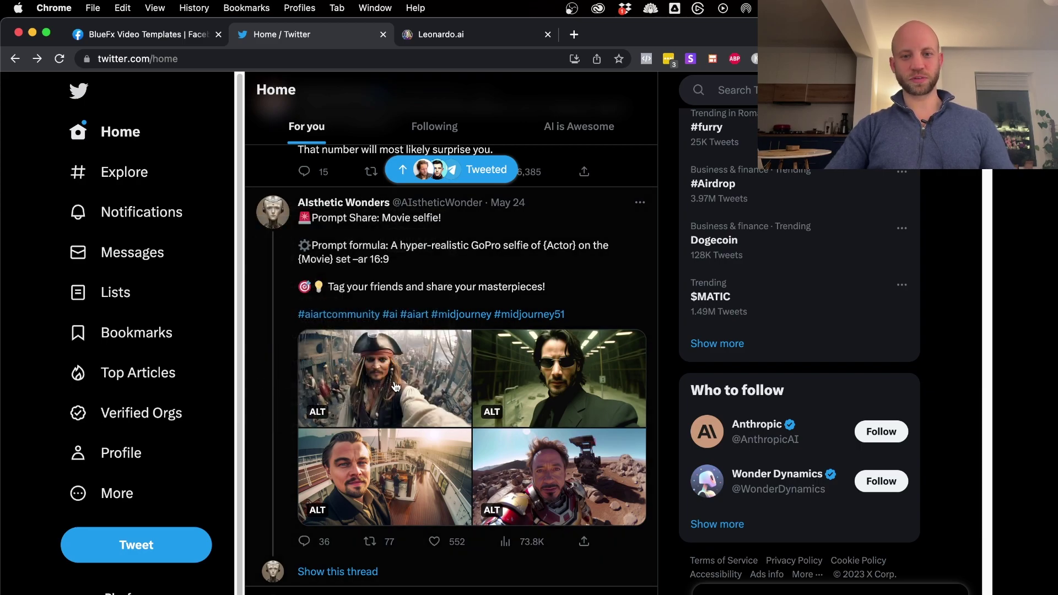
click(396, 386)
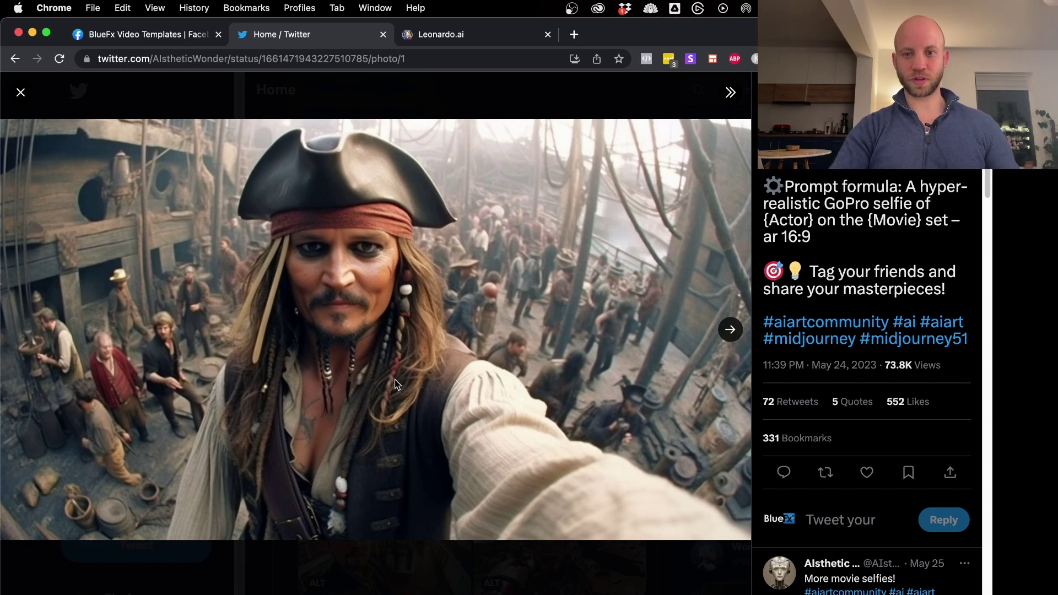
key(Right)
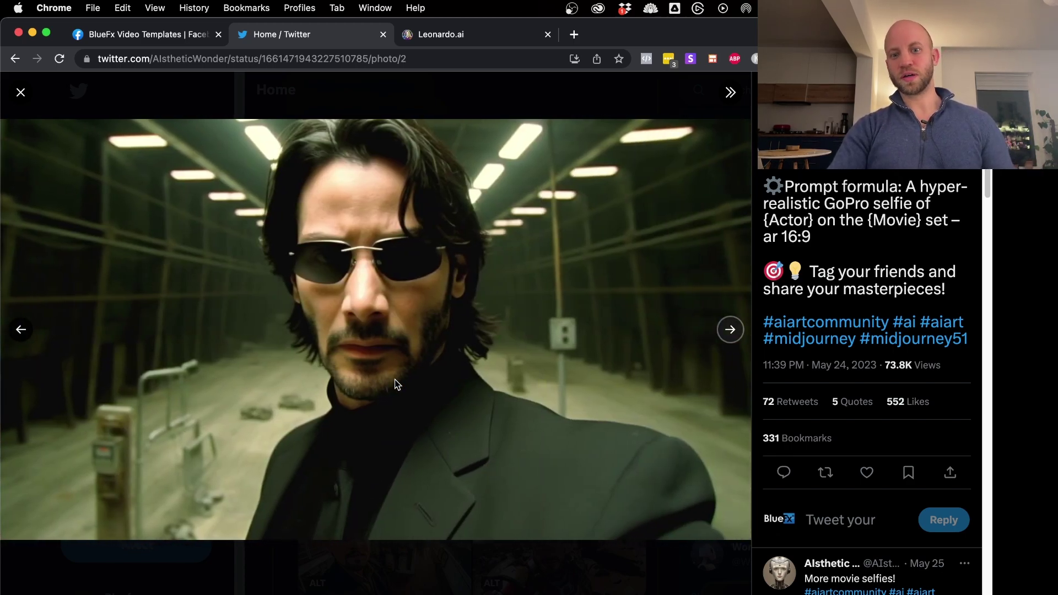
key(Right)
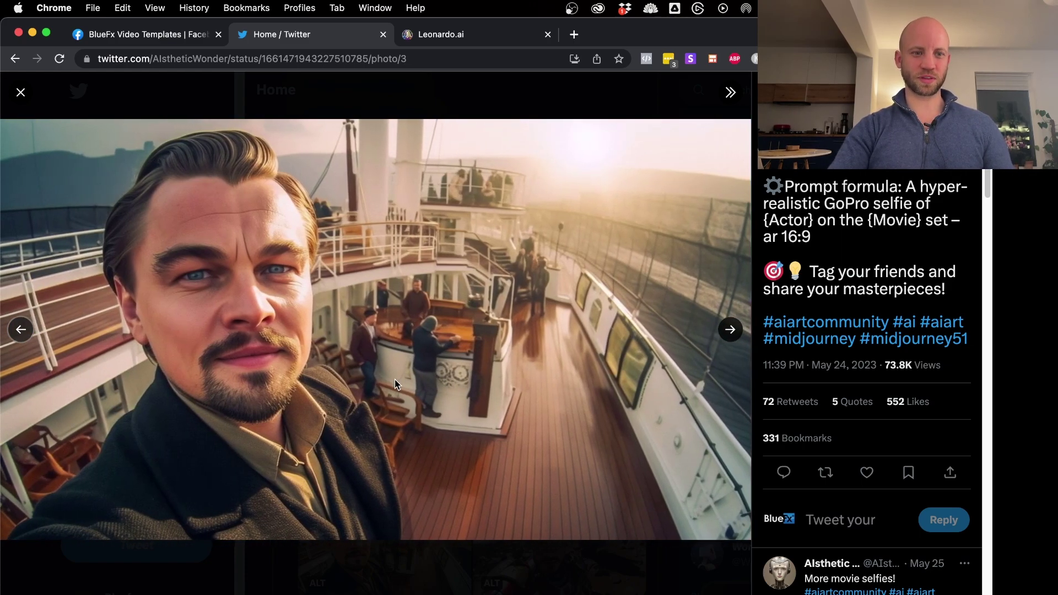
key(Right)
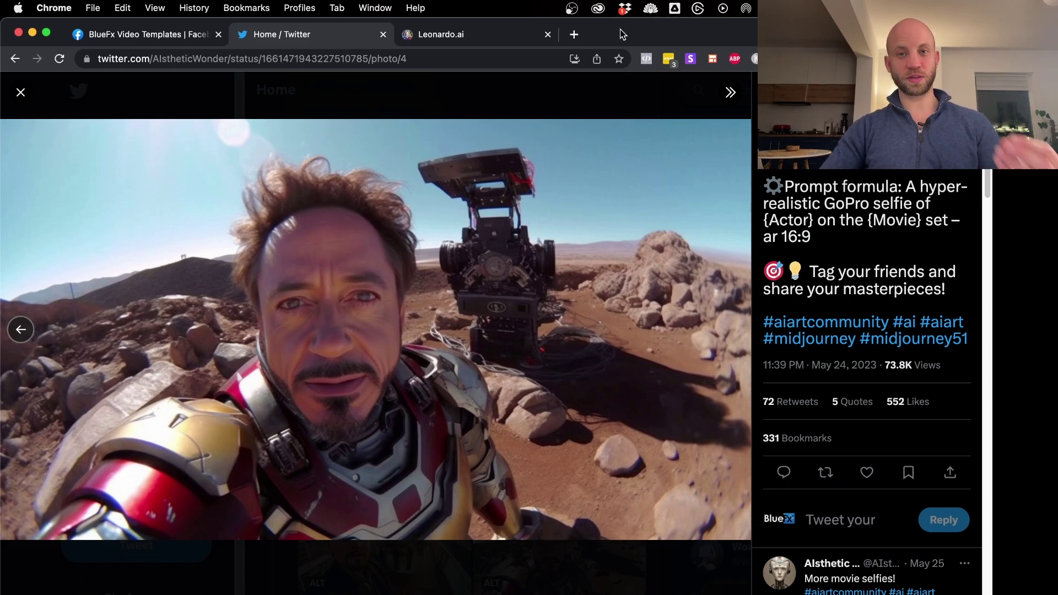
- Highlight the tweet's prompt text from 'Prompt formula' through '16:9'
drag(621, 36, 612, 185)
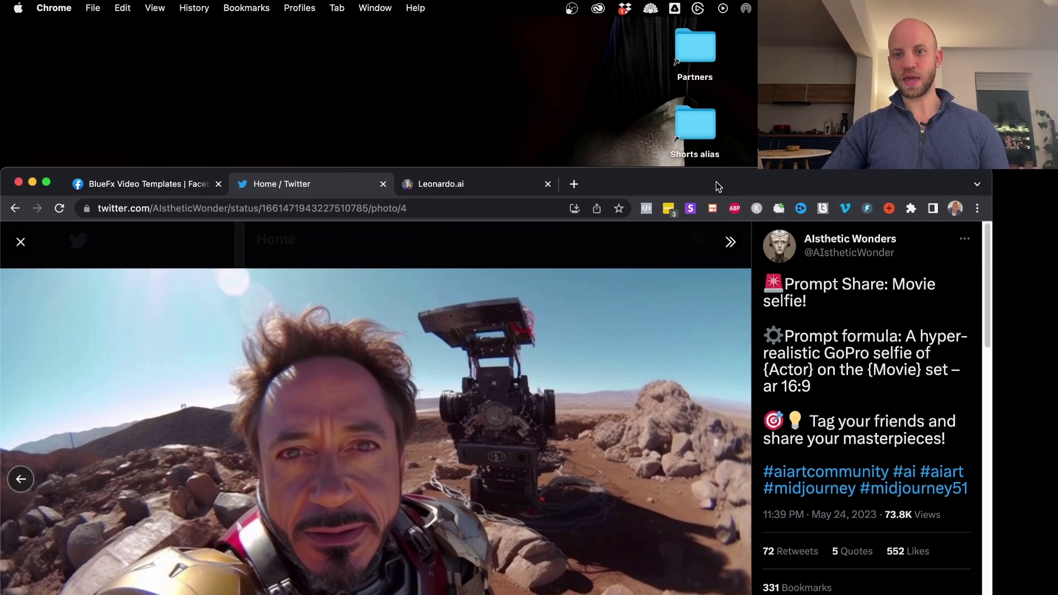
drag(716, 182, 729, 32)
drag(787, 187, 827, 248)
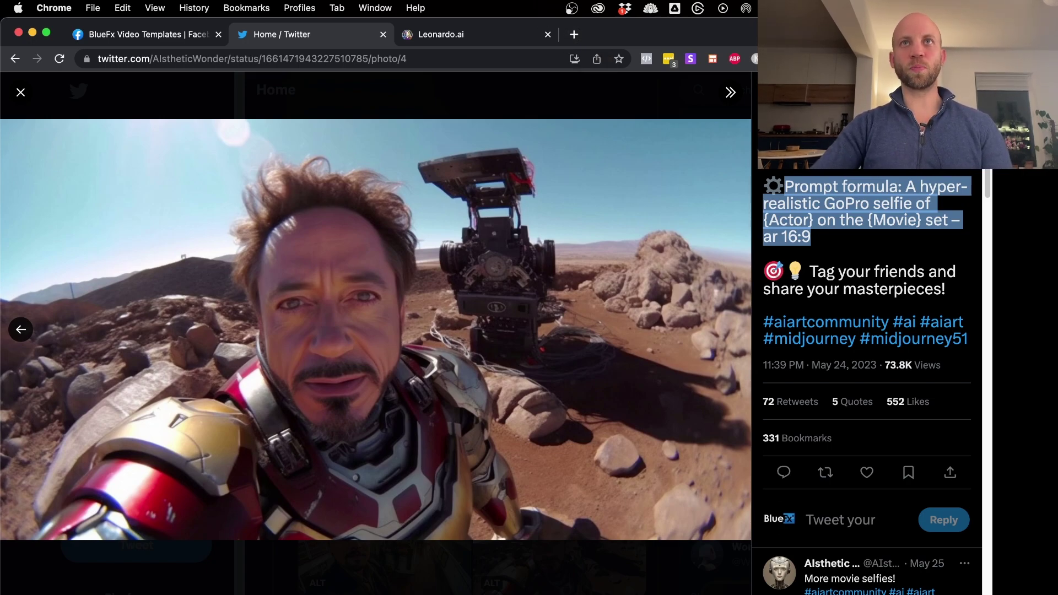
- Bring up the maximized Discord Midjourney Bot chat and focus its message box
key(super+Tab)
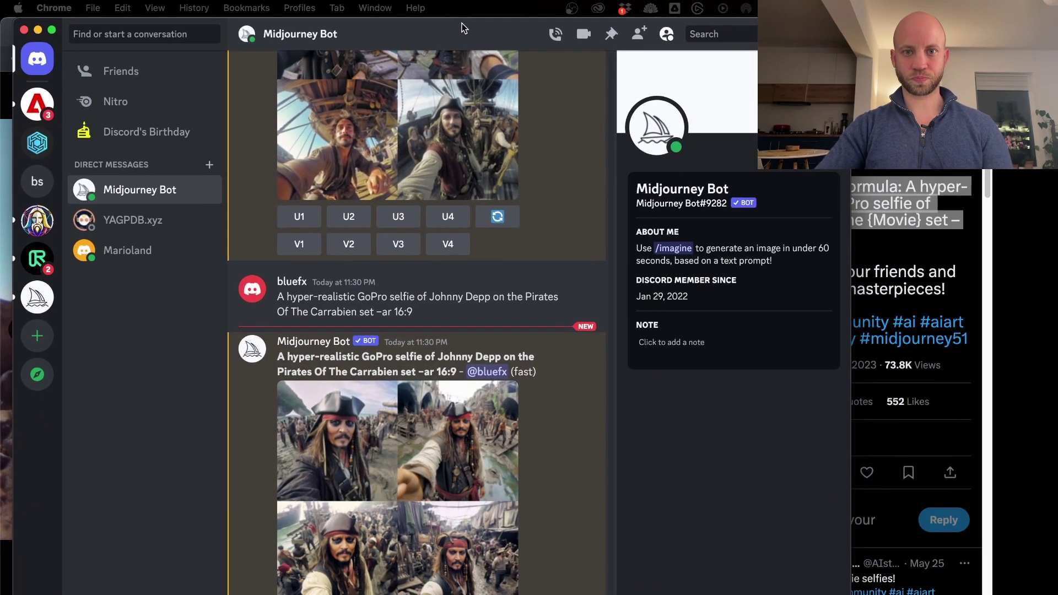
double_click(463, 26)
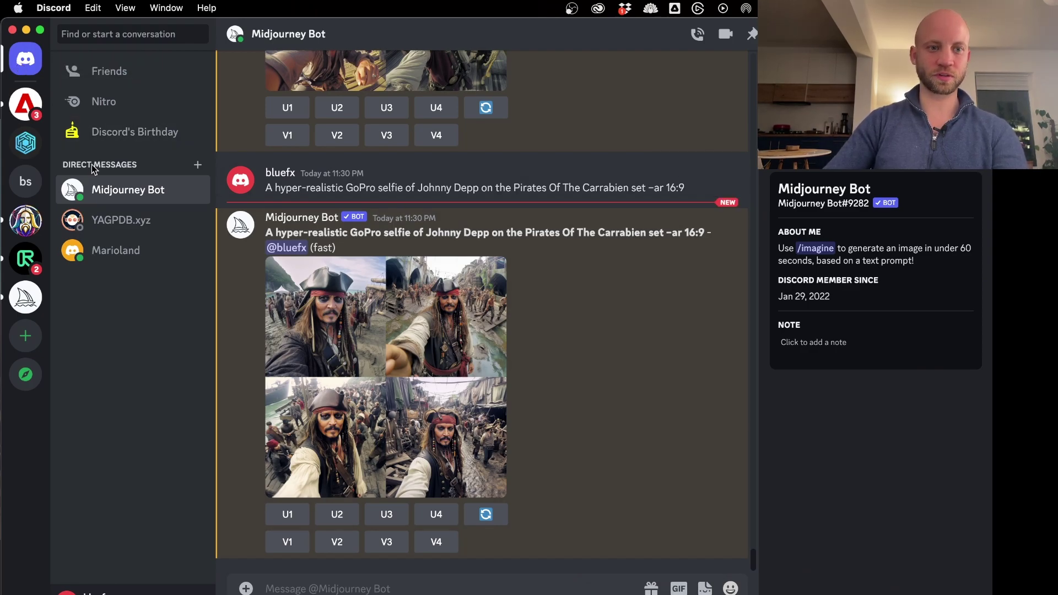
right_click(114, 196)
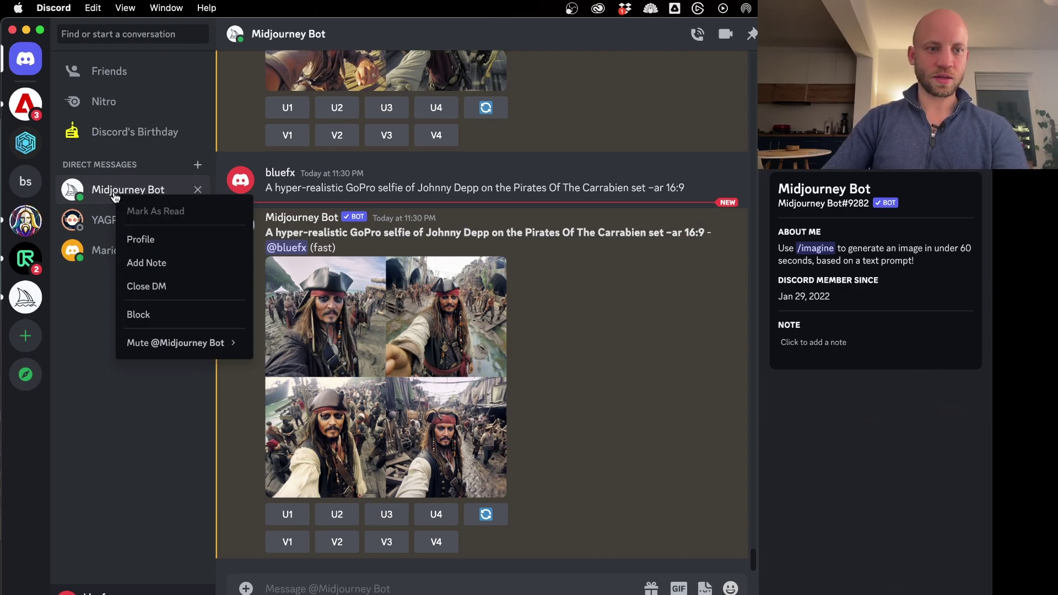
click(114, 197)
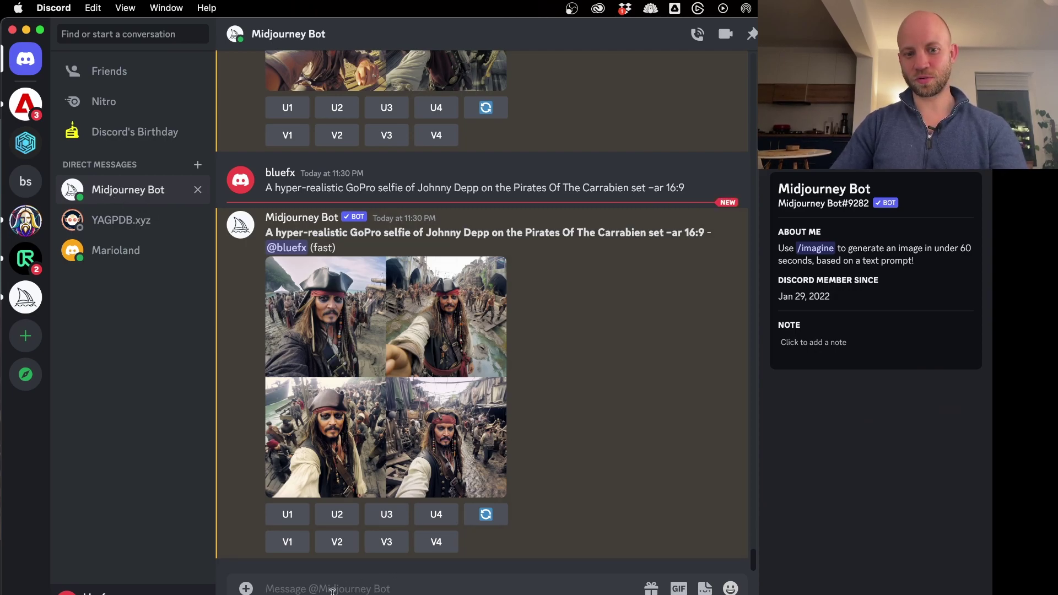
click(307, 588)
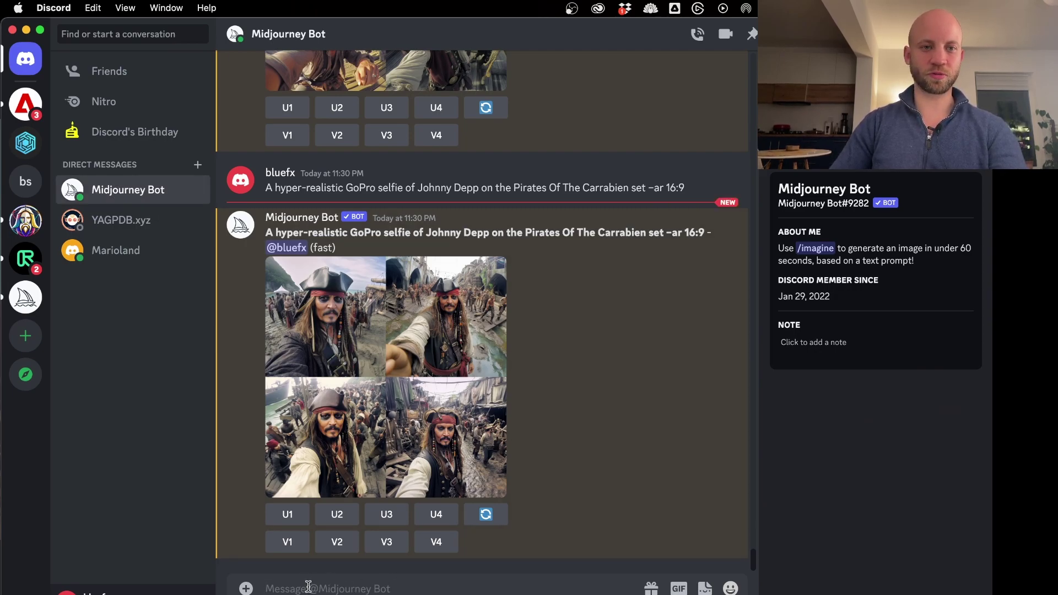
- Copy the selected prompt formula text from the tweet in Chrome
drag(407, 33, 349, 303)
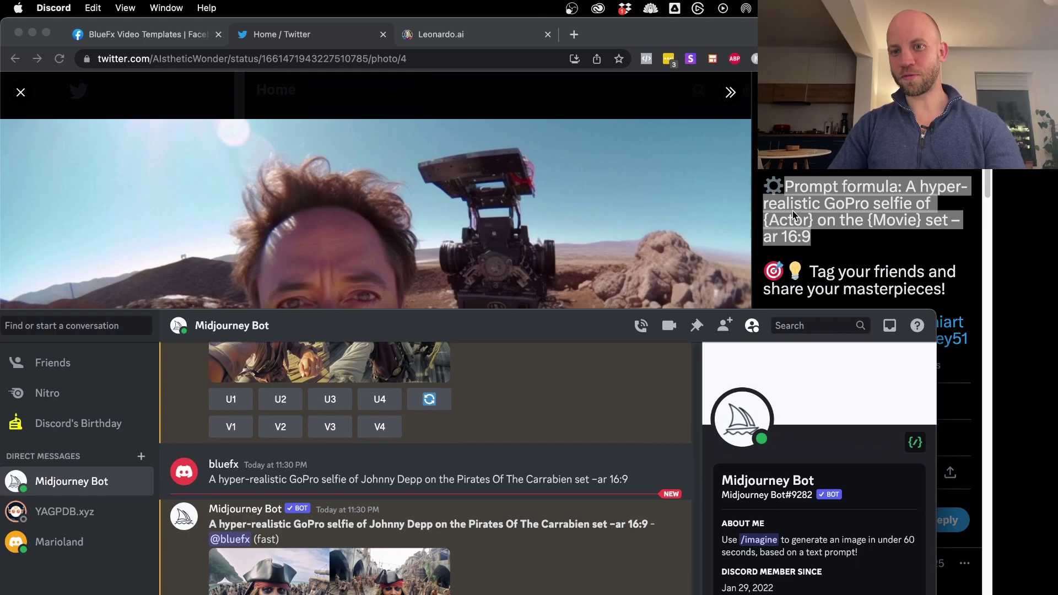
click(815, 211)
right_click(789, 187)
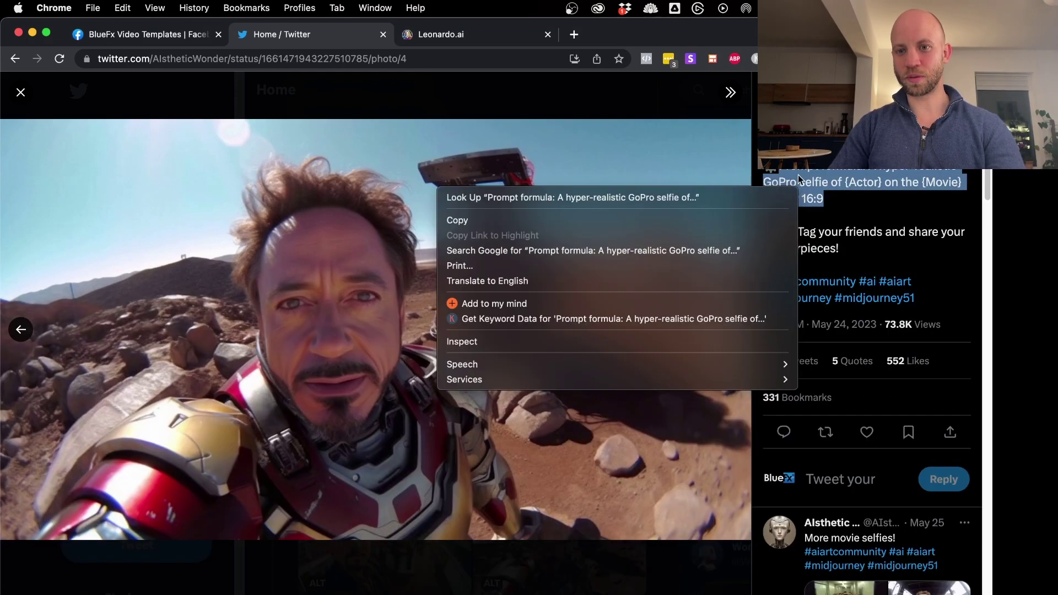
click(760, 217)
drag(764, 163, 834, 205)
right_click(800, 183)
click(627, 214)
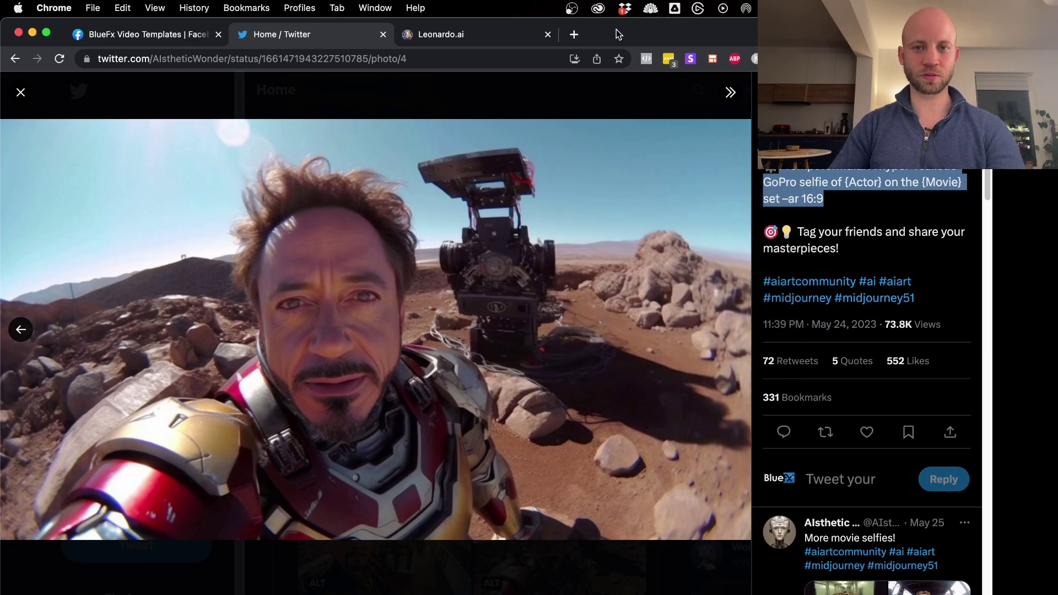
- Bring the Discord window back to the front and top of the screen
drag(618, 33, 773, 33)
click(130, 326)
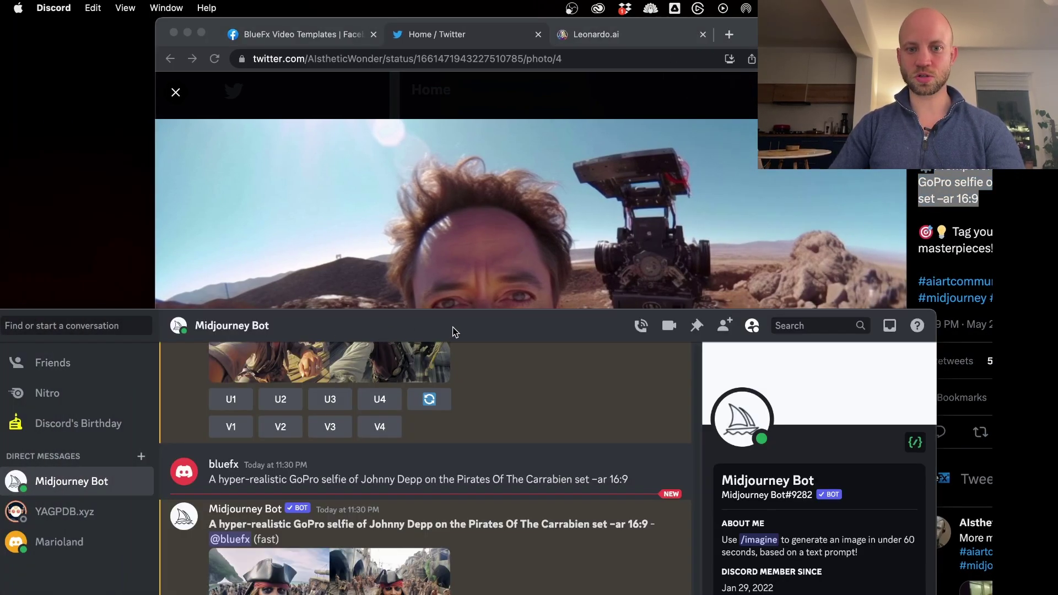
drag(453, 328, 509, 36)
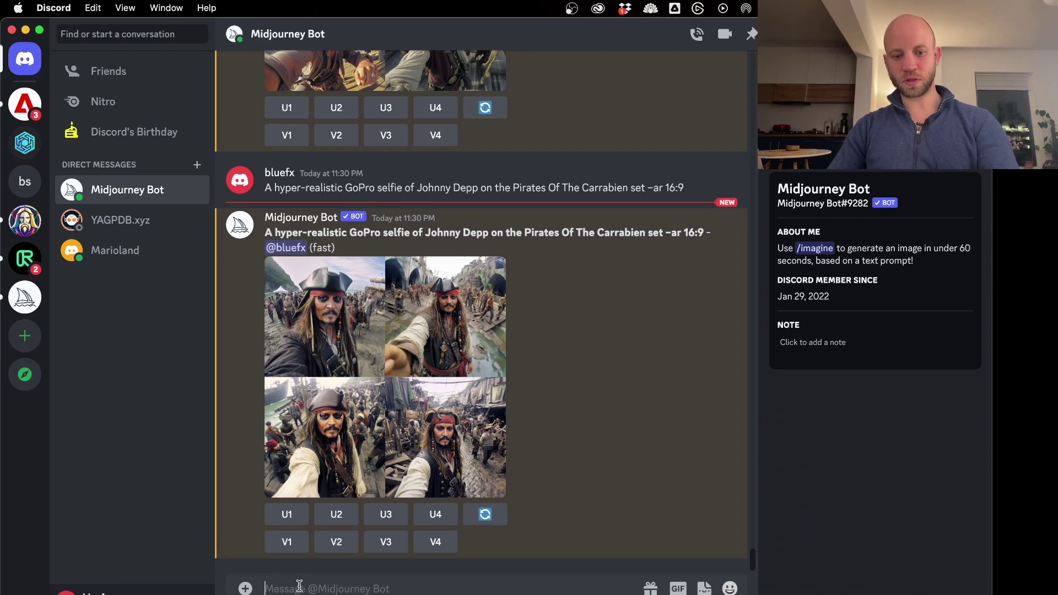
- Send the formula to the bot, then paste it into an /imagine prompt without the 'Prompt formula:' label
key(super+v)
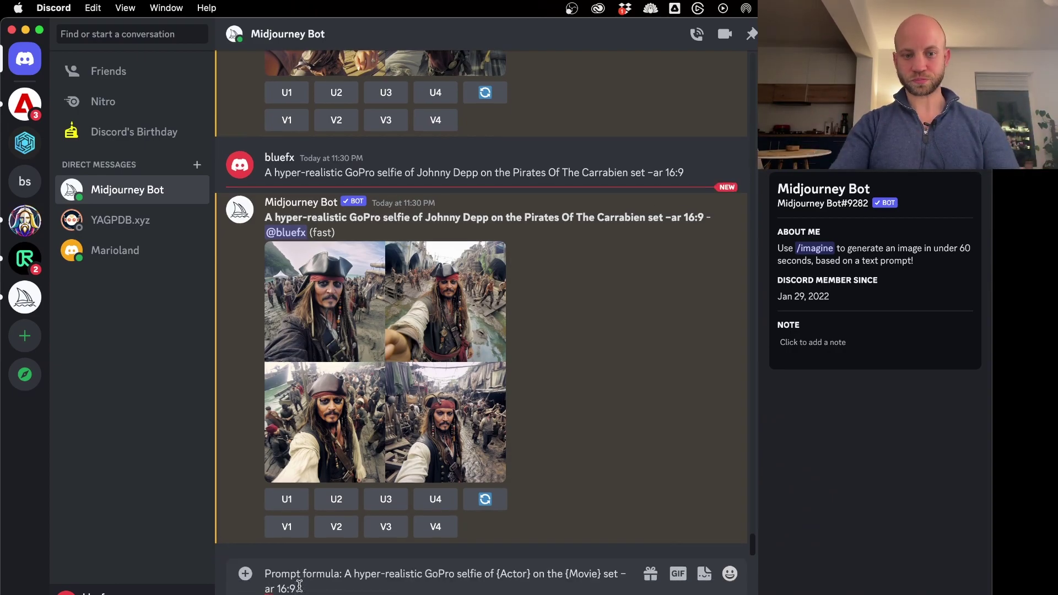
key(Return)
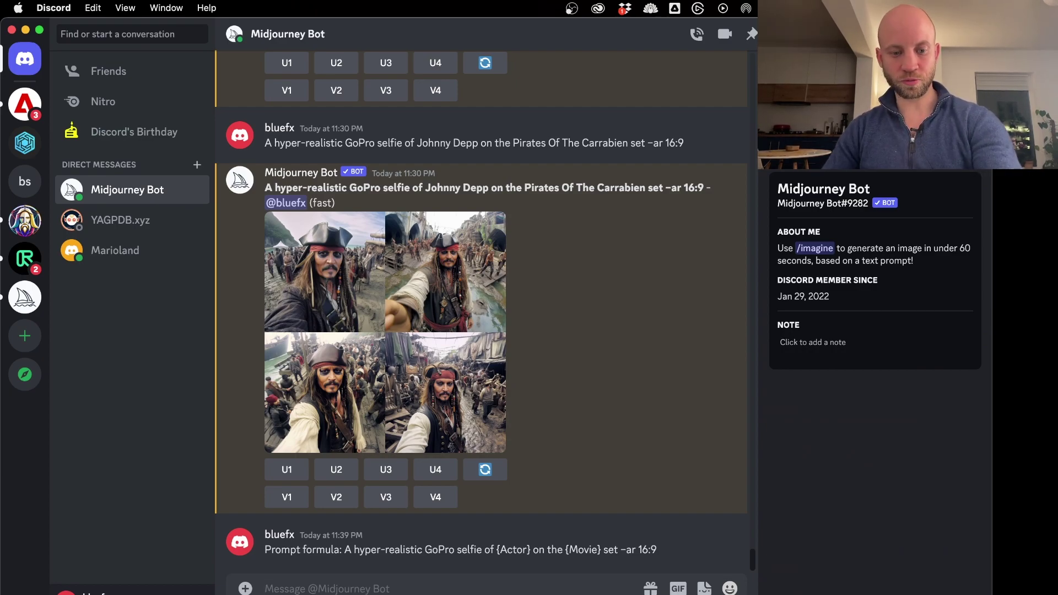
text(/)
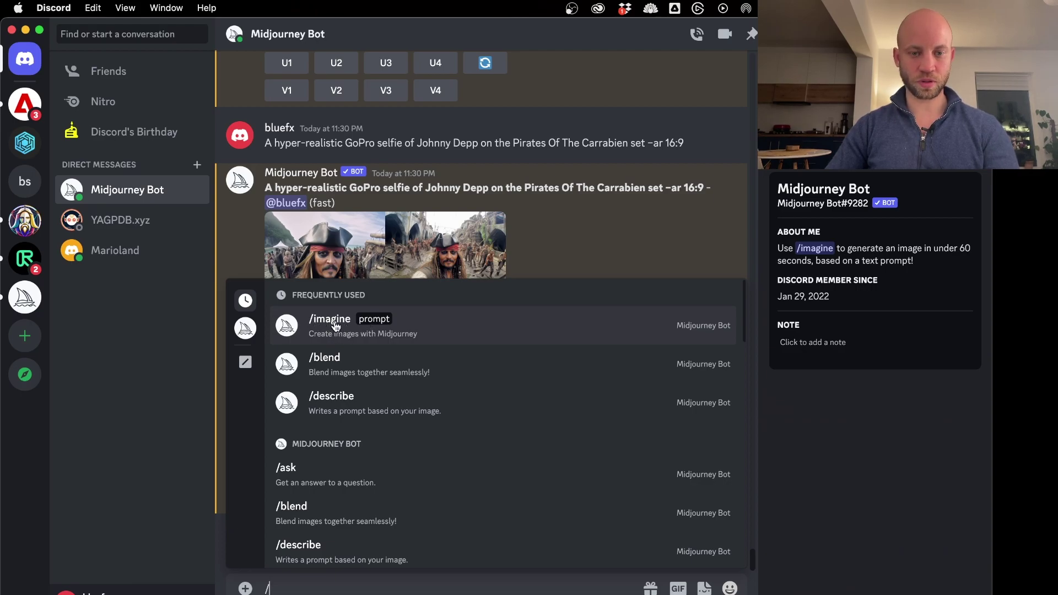
click(337, 328)
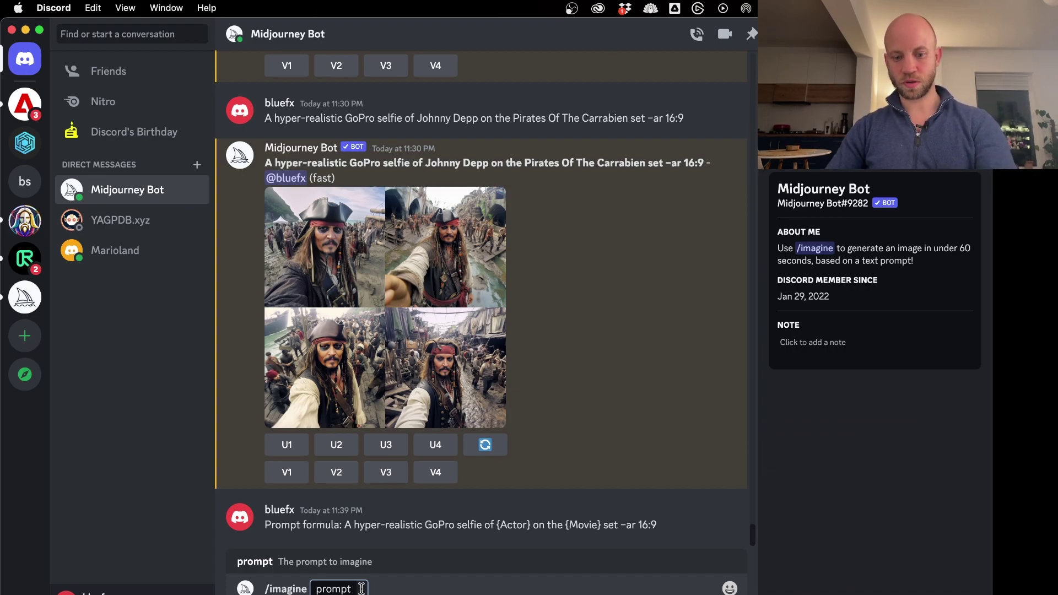
key(super+v)
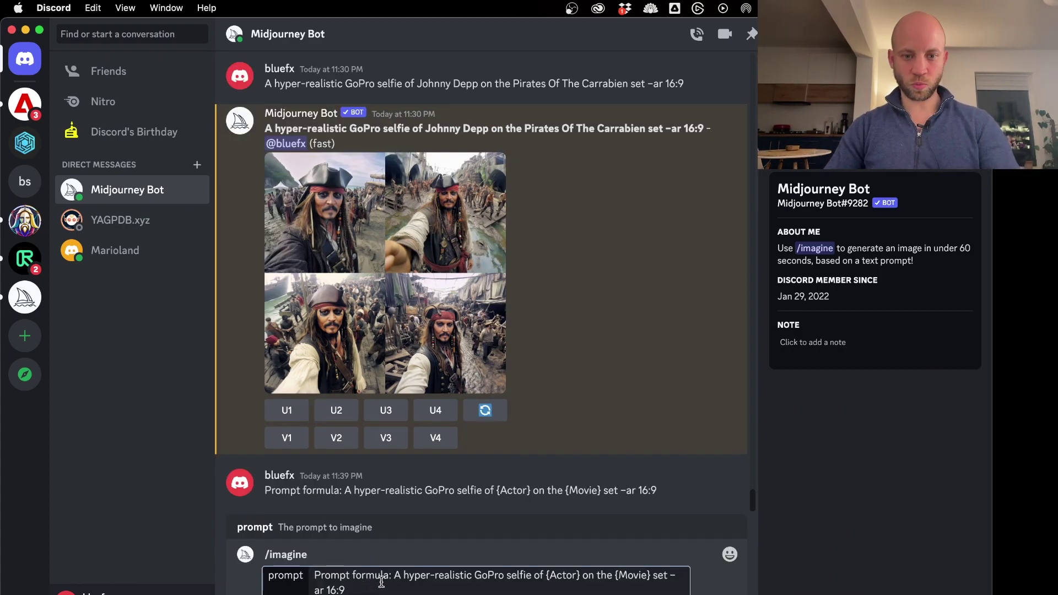
drag(393, 574, 310, 575)
key(BackSpace)
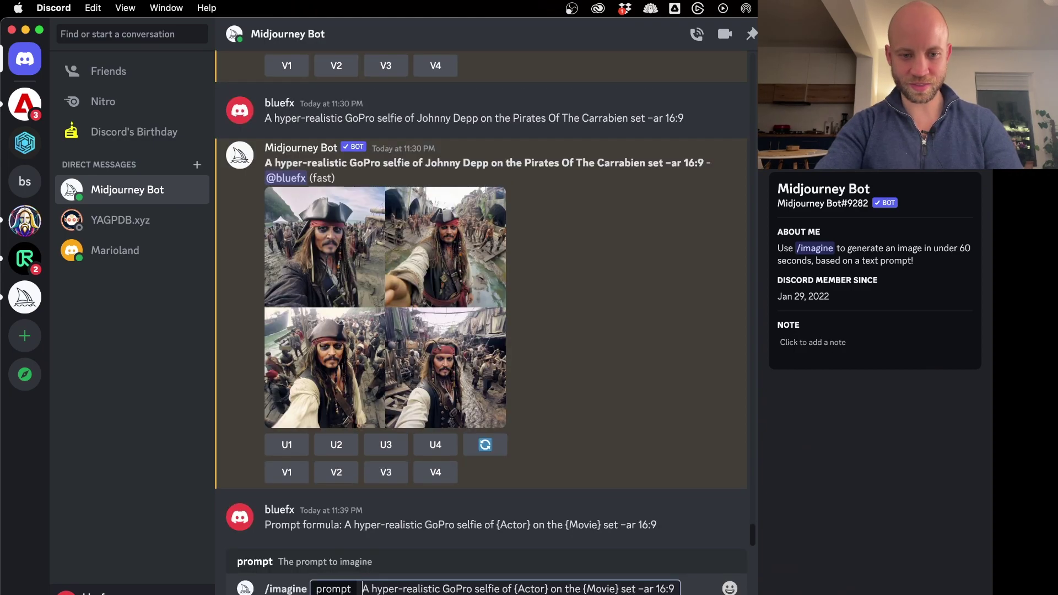
- Replace {Actor} with the pasted actor name and {Movie} with 'Transporter'
double_click(514, 589)
key(super+v)
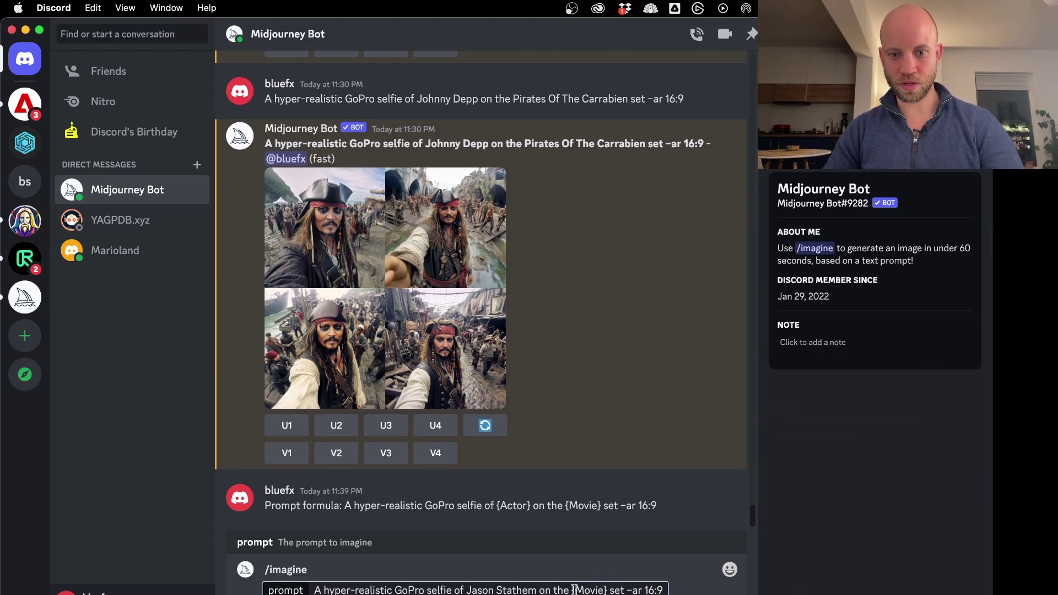
drag(573, 590, 608, 589)
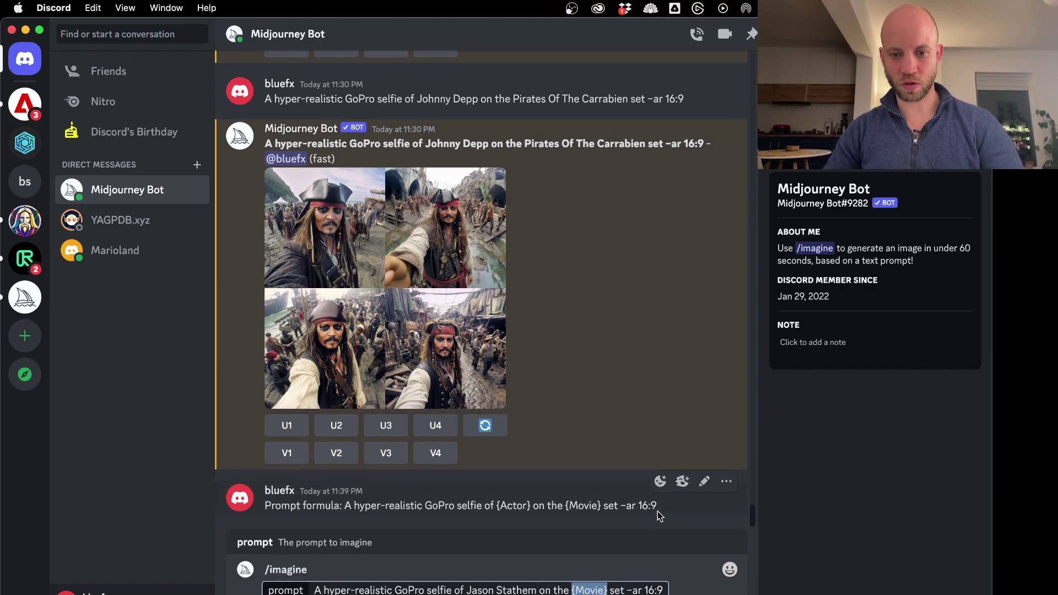
text(Transporter)
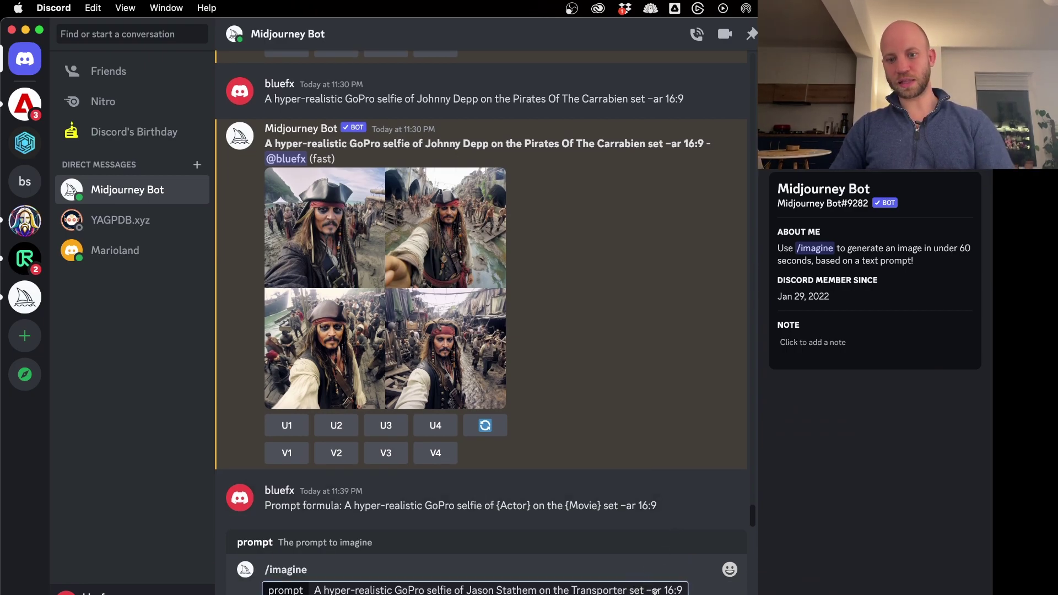
drag(647, 590, 686, 586)
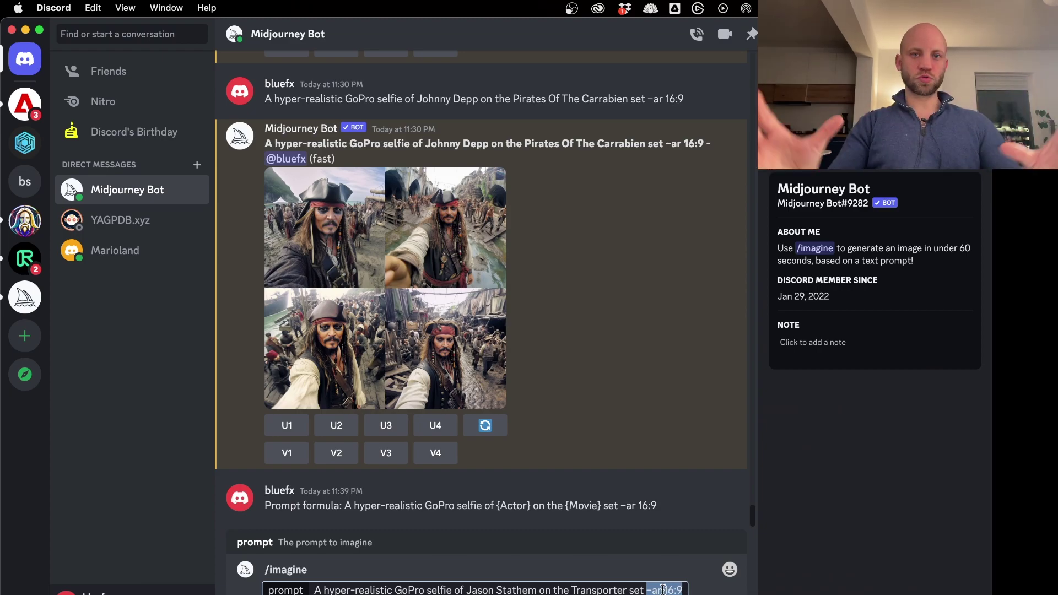
click(661, 589)
- Submit the Jason Stathem Transporter /imagine prompt and wait for its four-image grid
key(Return)
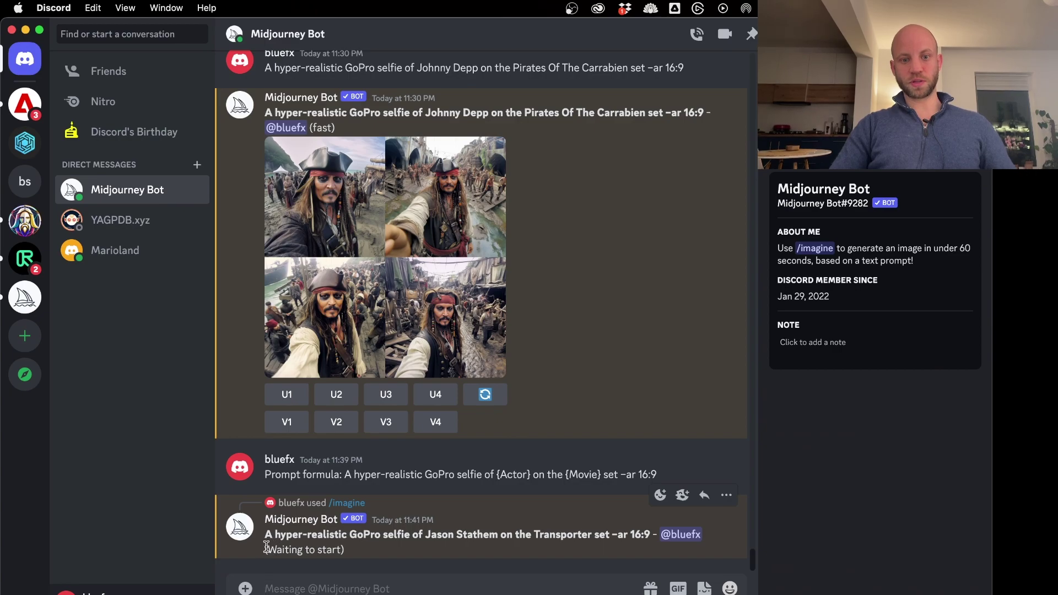
drag(265, 547, 337, 549)
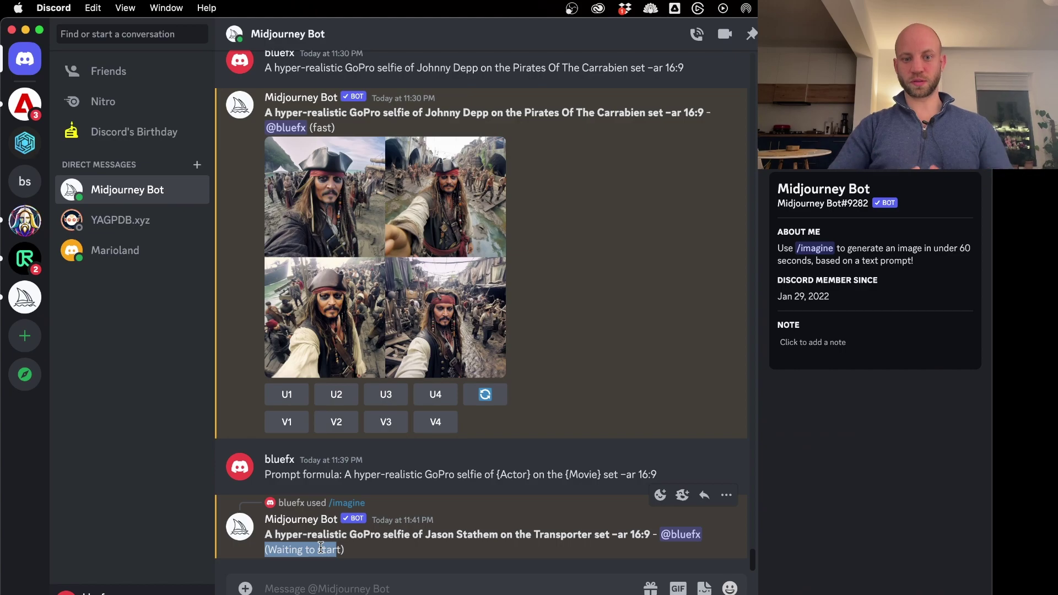
triple_click(320, 548)
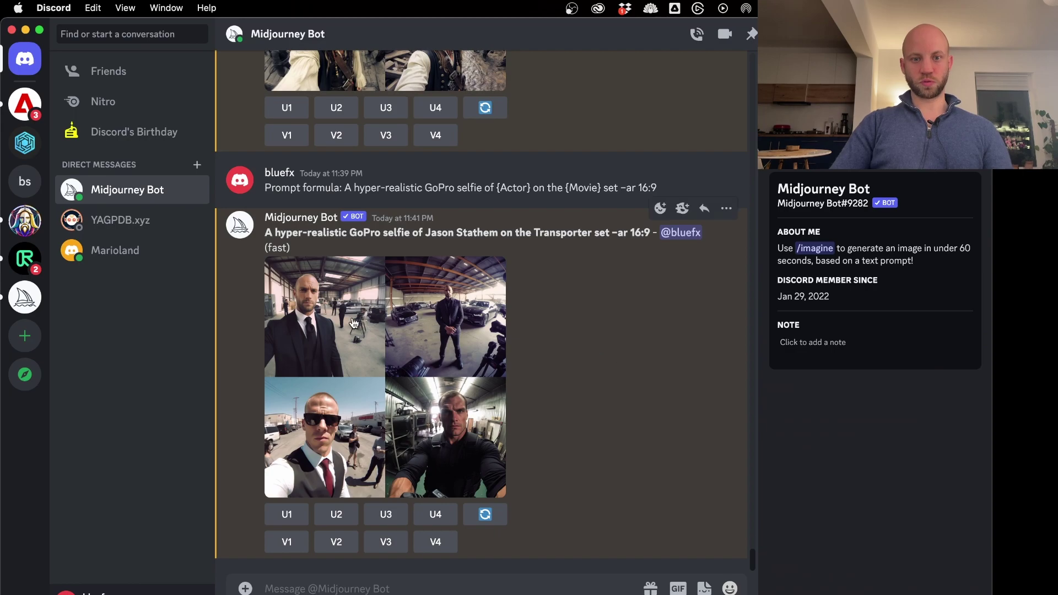
- Enlarge and close the Stathem grid, then select the name 'Jason Stathem' in the prompt
click(354, 323)
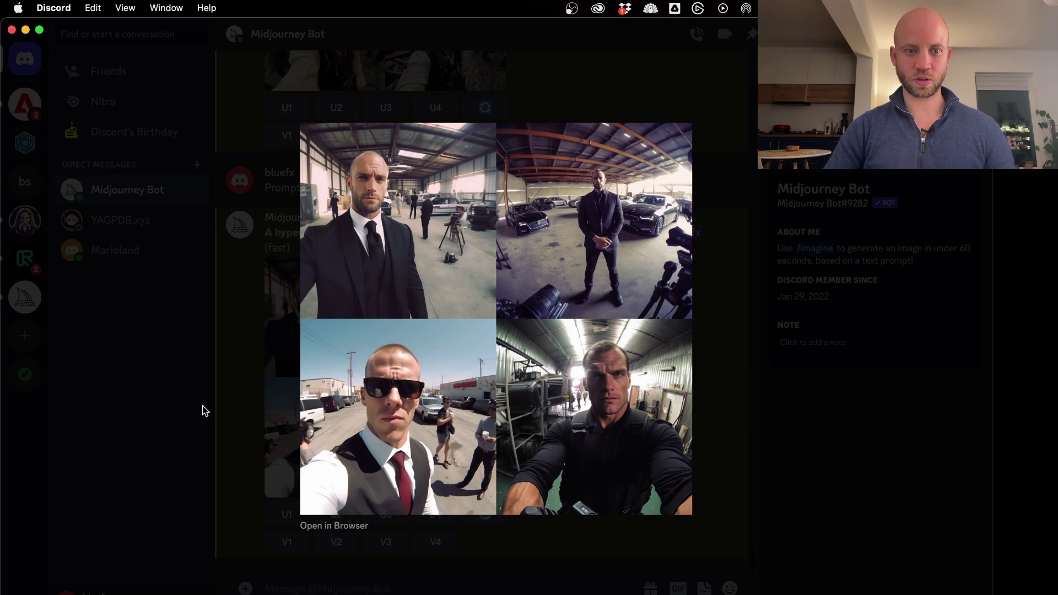
click(241, 411)
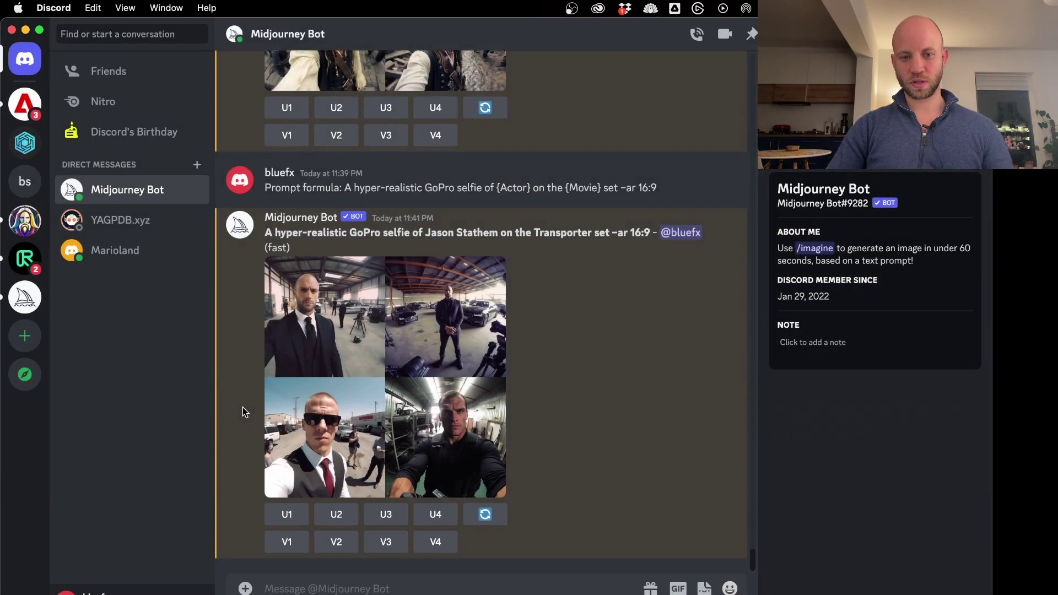
double_click(470, 234)
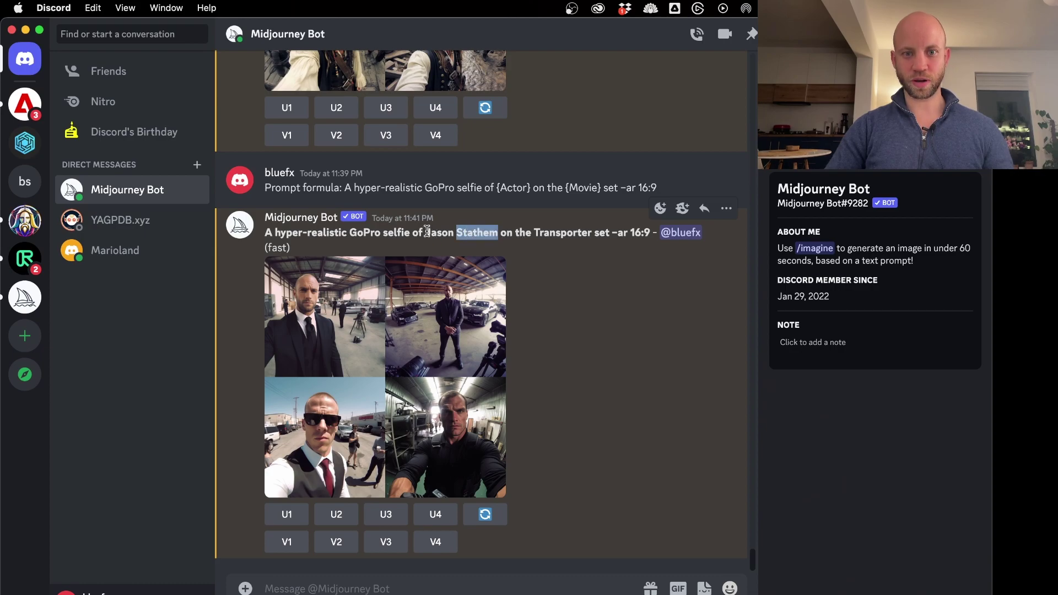
drag(427, 231, 496, 235)
key(super+c)
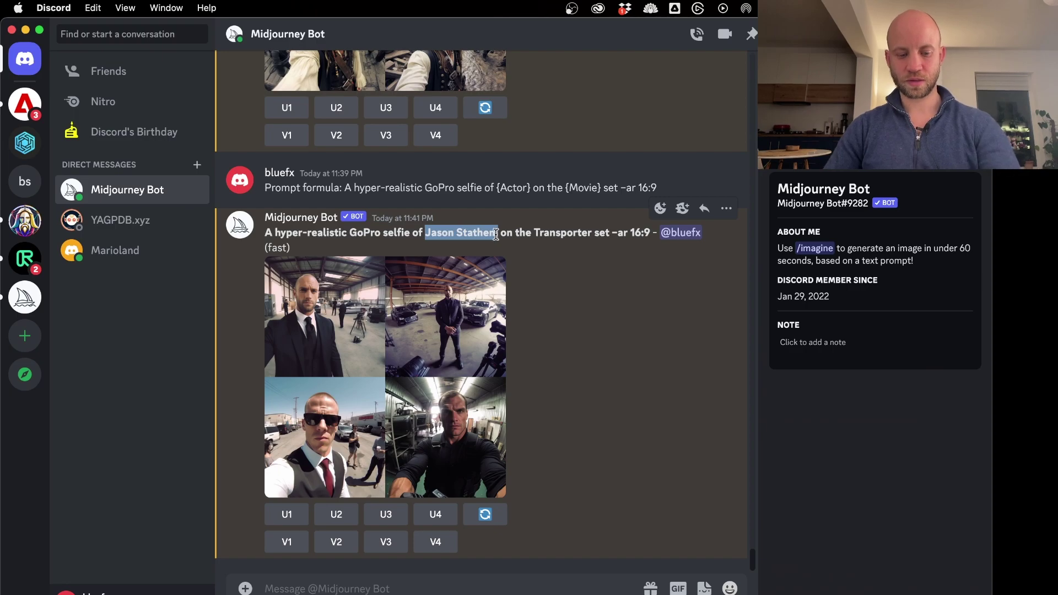
- Google 'Jason Stathem', copy the corrected spelling 'Jason Statham', and minimize Chrome
click(330, 587)
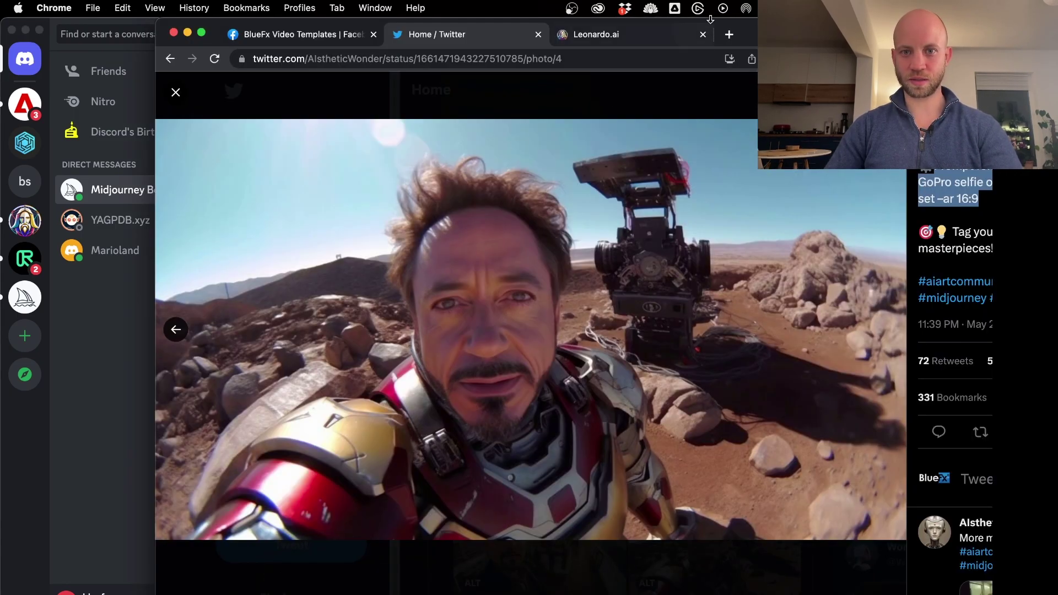
click(730, 33)
key(super+v)
key(Return)
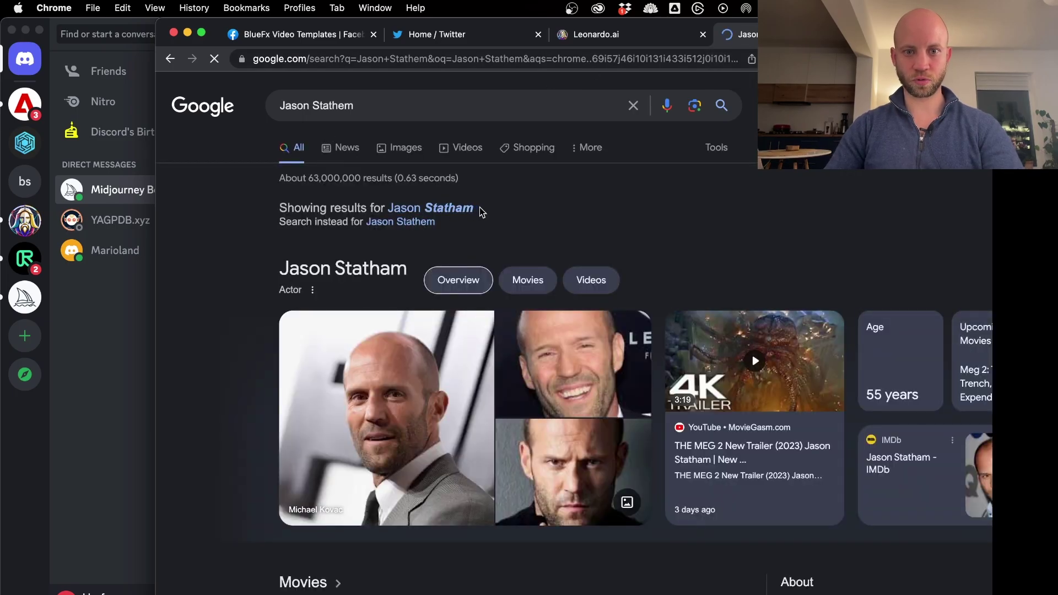
drag(475, 210, 390, 211)
key(super+c)
key(super+m)
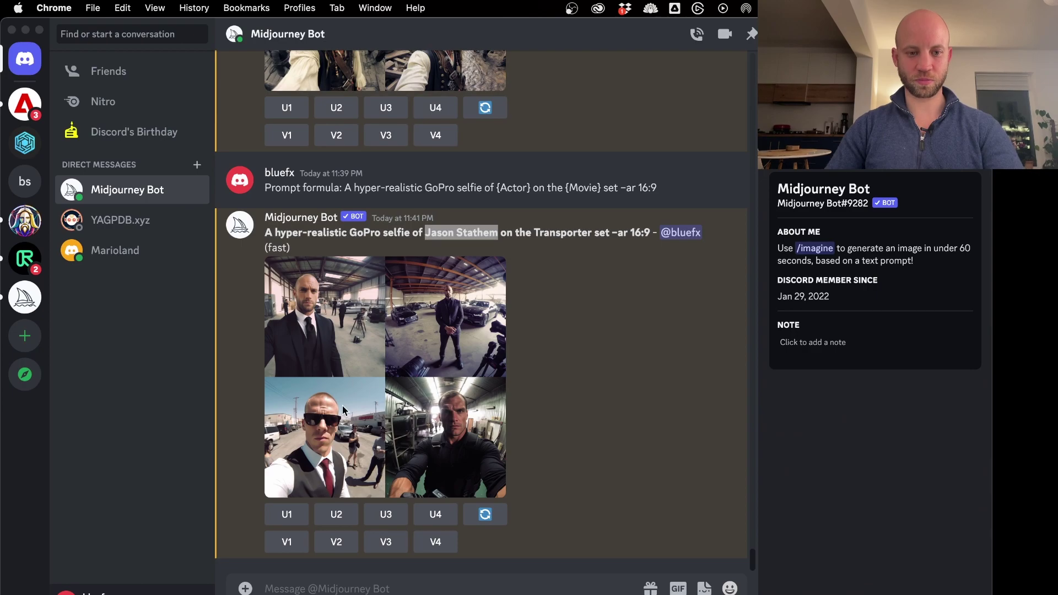
- Start a new /imagine prompt from the copied Stathem prompt text, changing 'Stathem' to 'Statham'
click(384, 588)
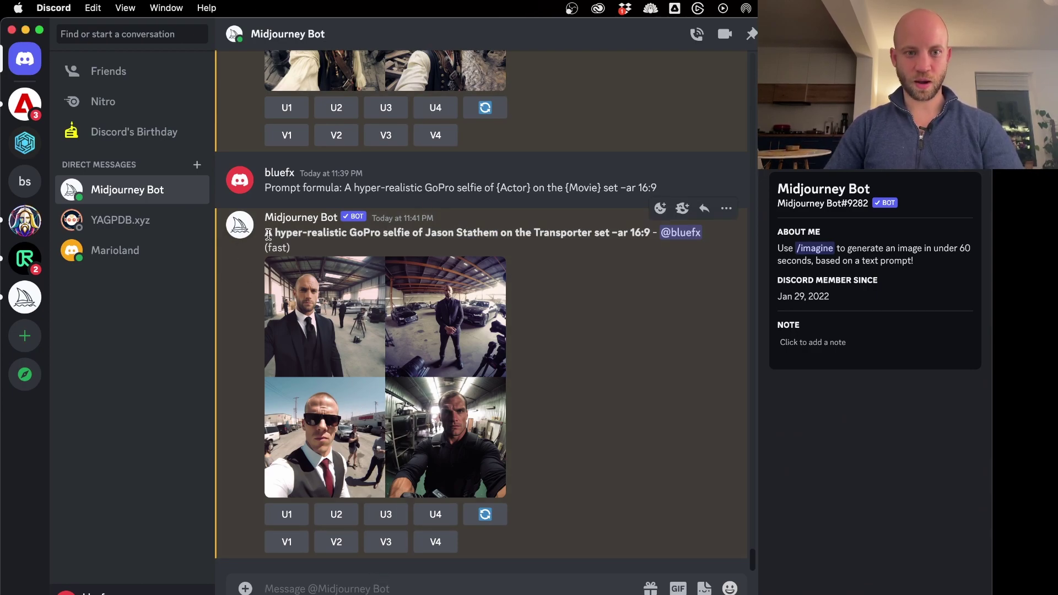
drag(268, 234, 649, 234)
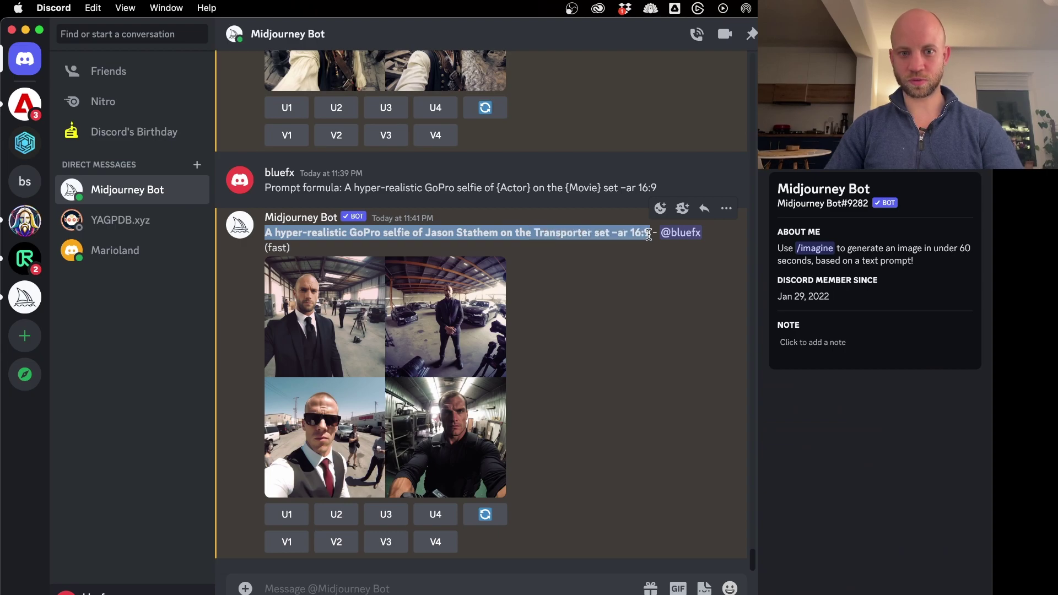
key(super+c)
click(295, 589)
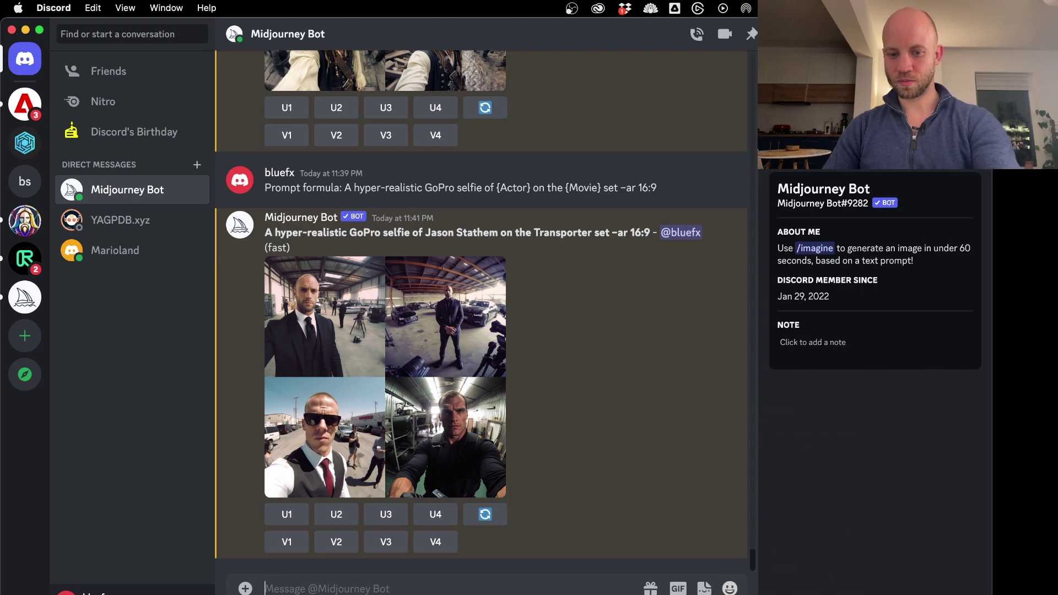
text(/)
click(325, 332)
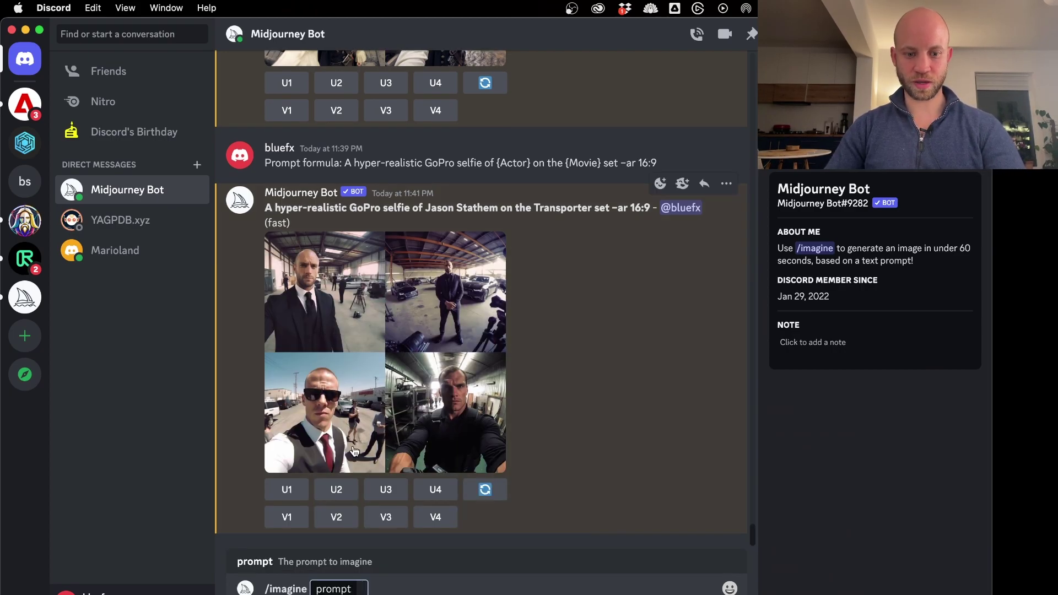
key(super+v)
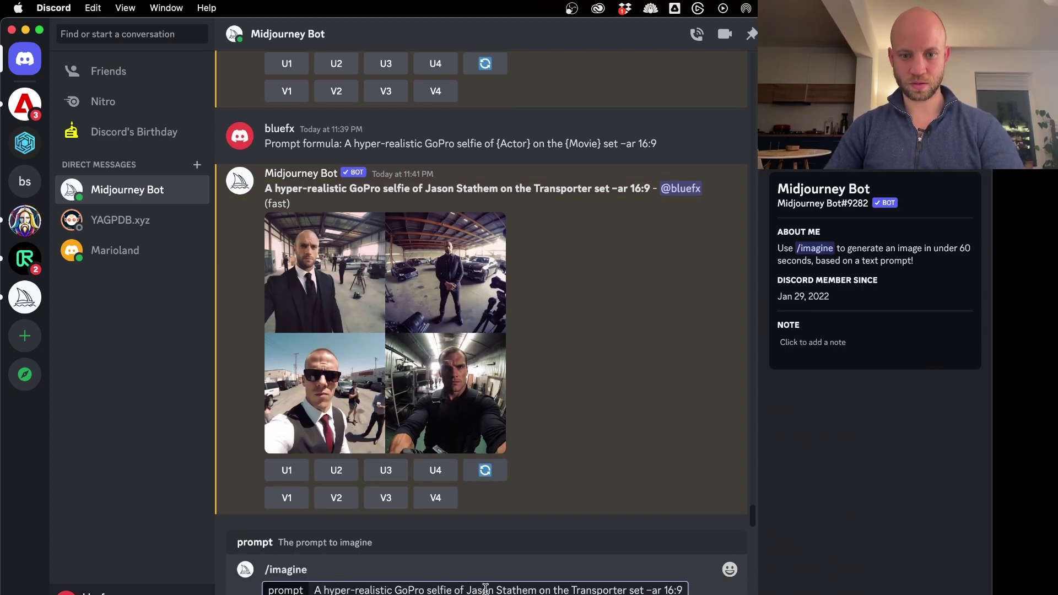
double_click(510, 589)
text(St)
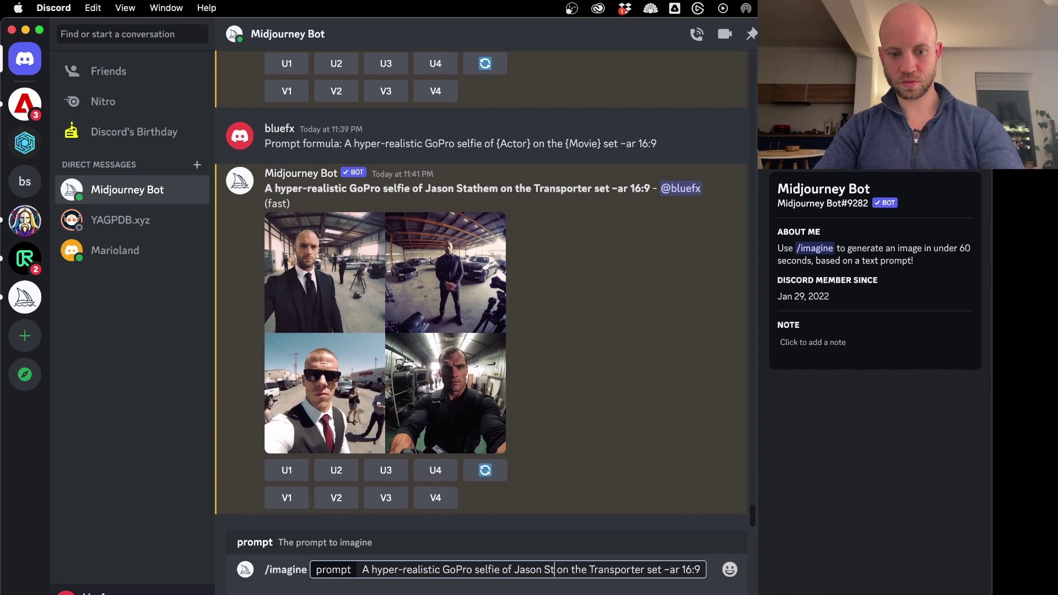
text(atham)
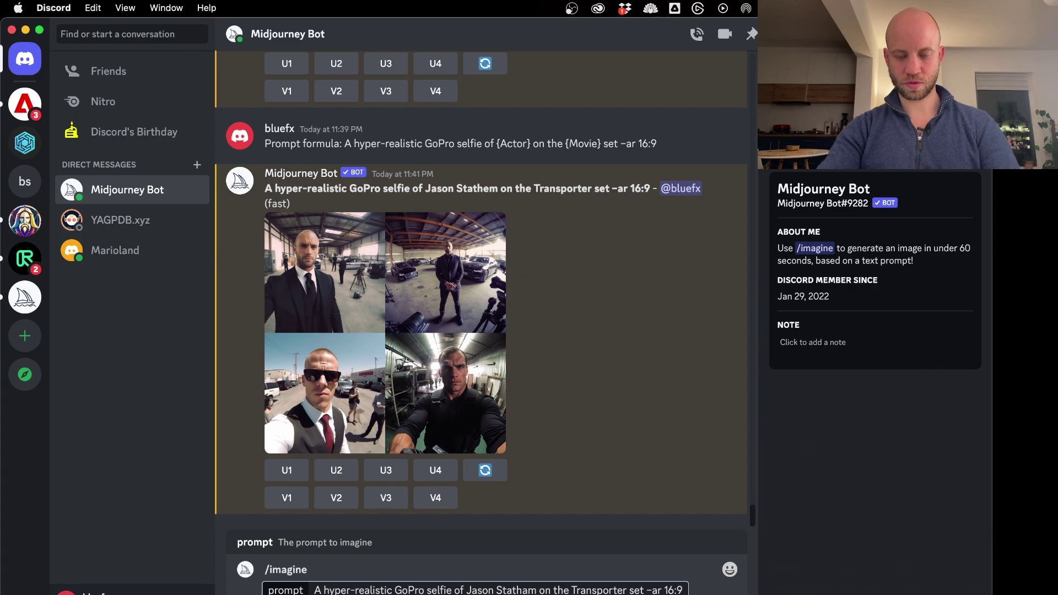
- Send the corrected Jason Statham prompt and view the finished four-image grid enlarged
key(Return)
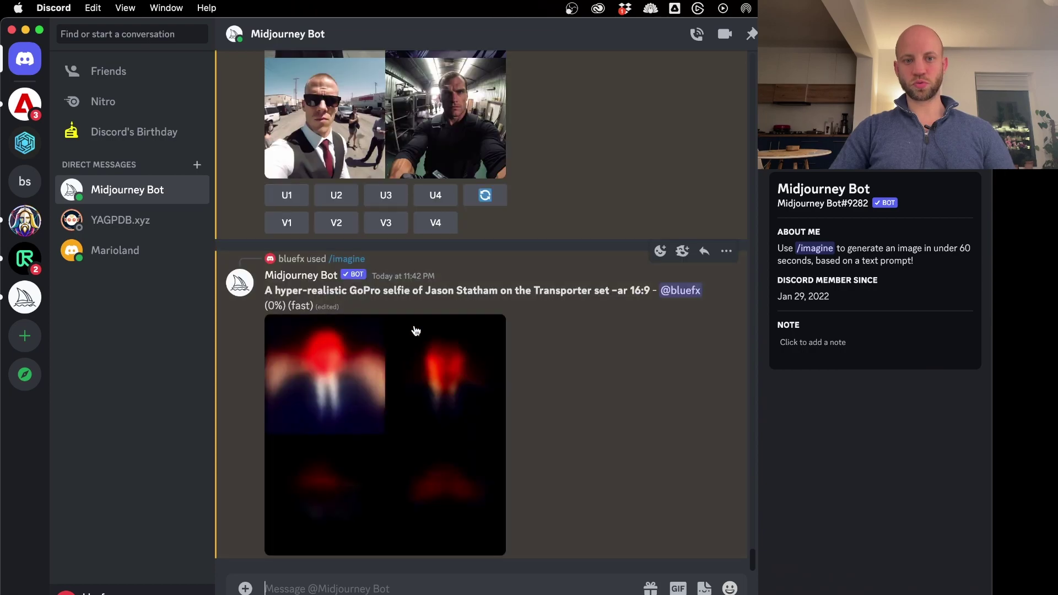
scroll(375, 283, up, 10)
scroll(339, 375, down, 3)
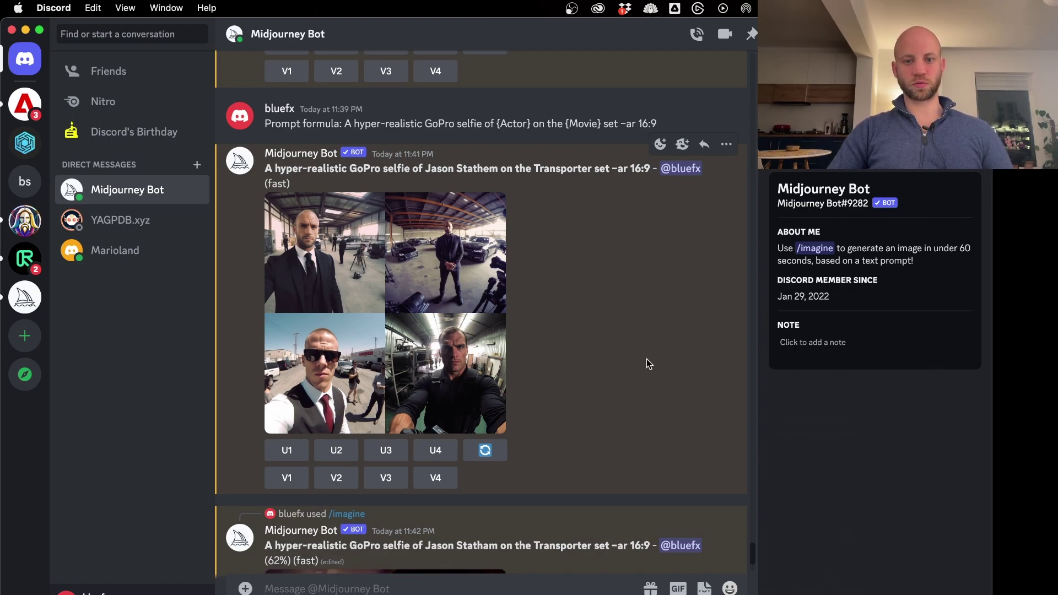
scroll(646, 363, down, 3)
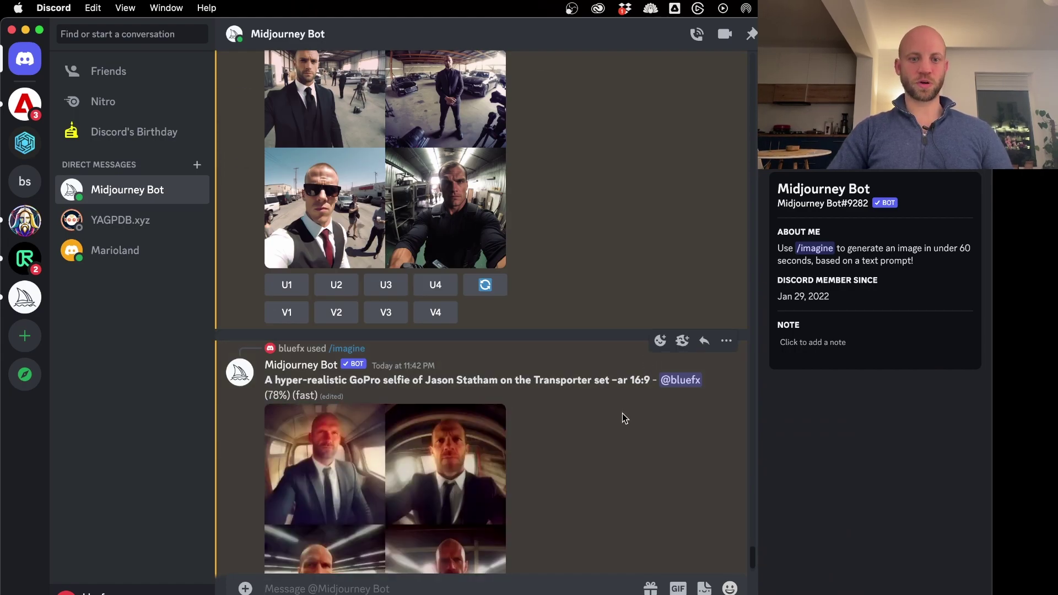
scroll(623, 417, down, 2)
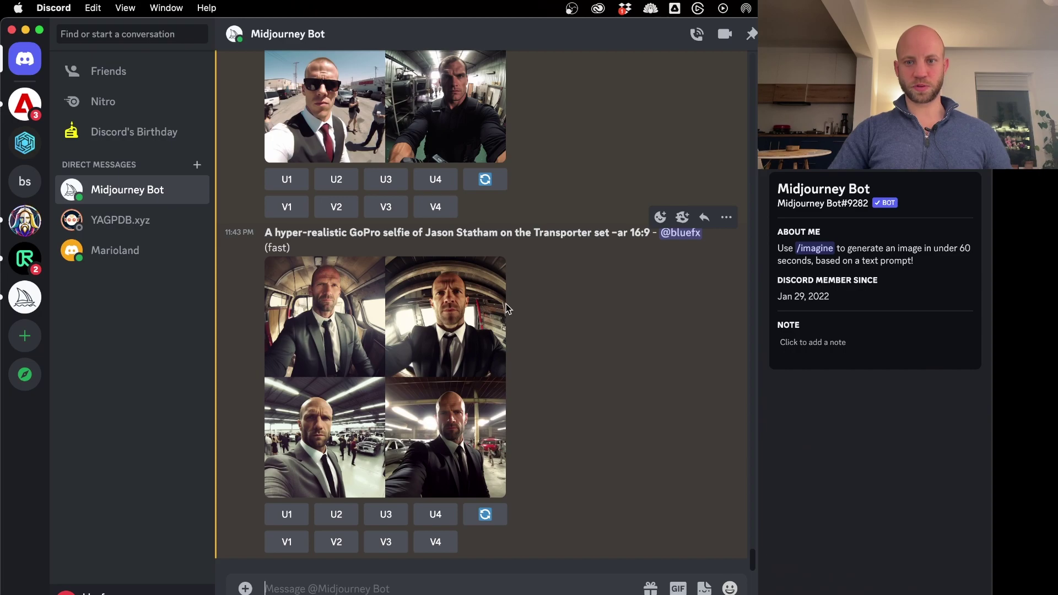
click(336, 305)
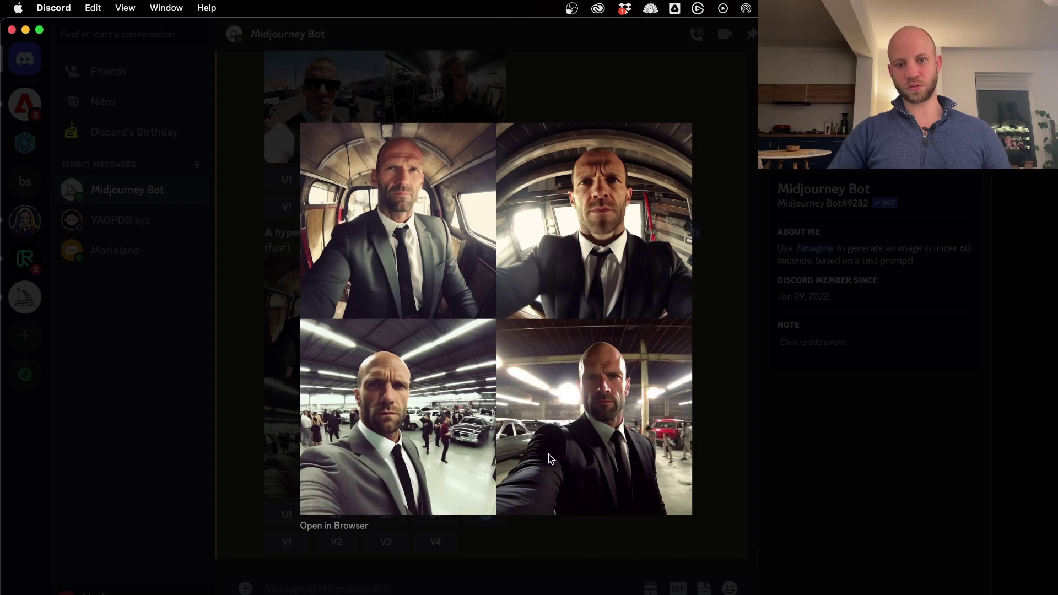
click(727, 445)
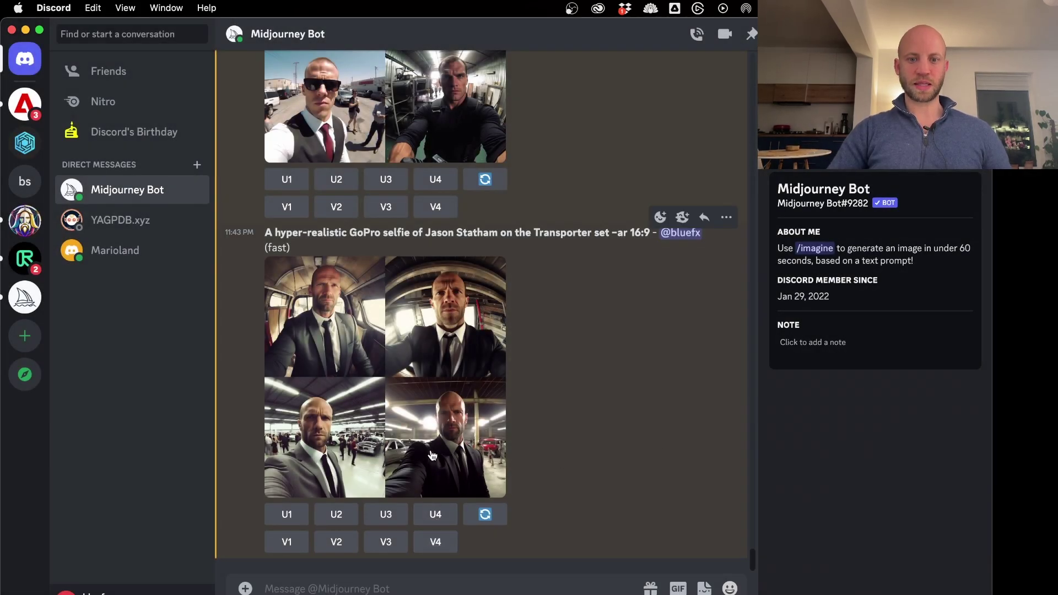
- Create V4 variations of the fourth Statham image and enlarge the resulting grid
click(441, 550)
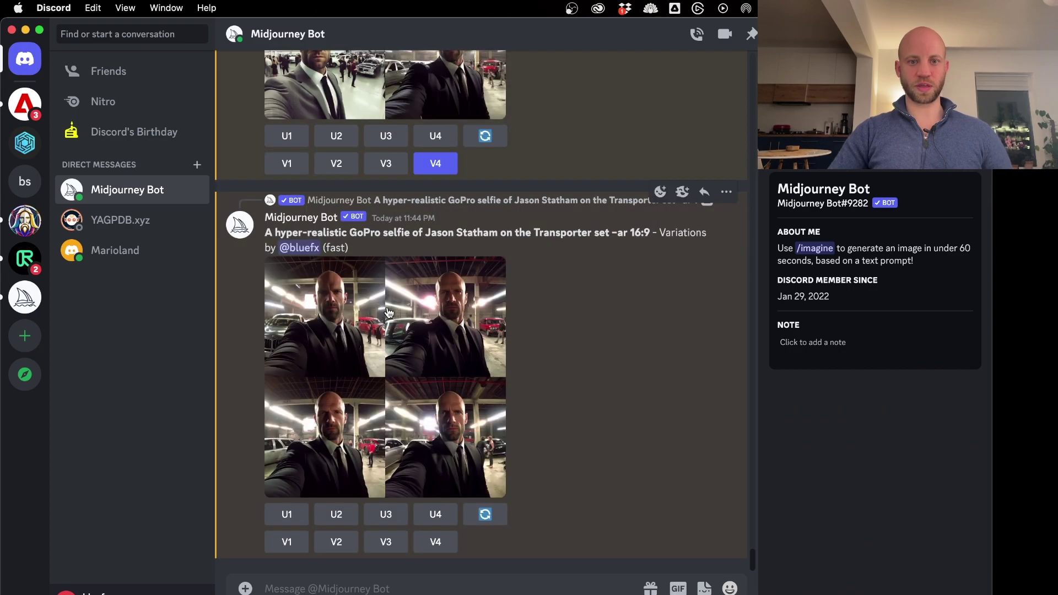
click(308, 313)
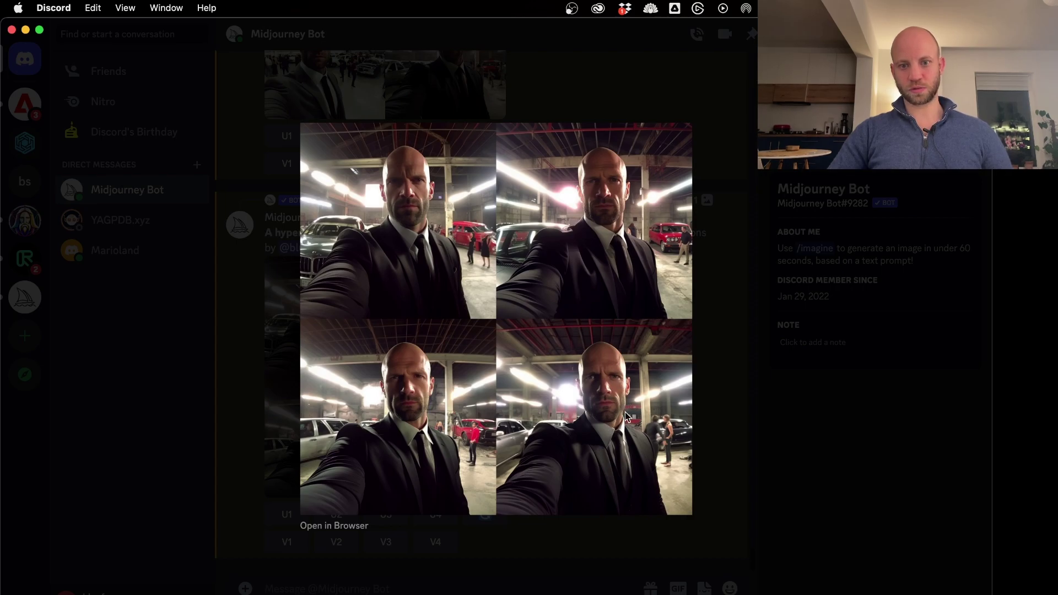
- Upscale the fourth Statham variation and enlarge the upscaled image
click(734, 432)
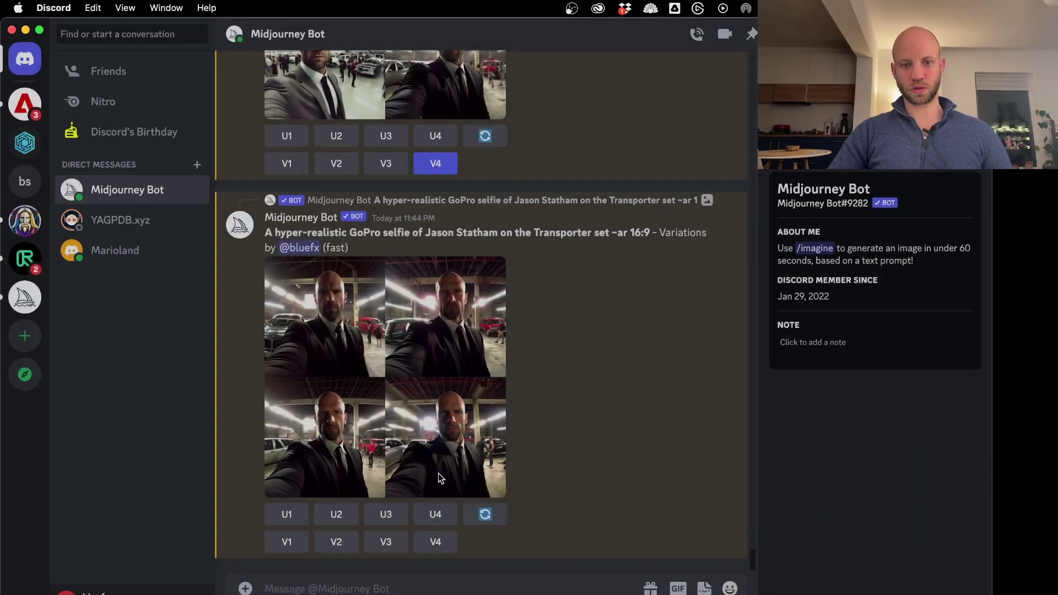
click(435, 515)
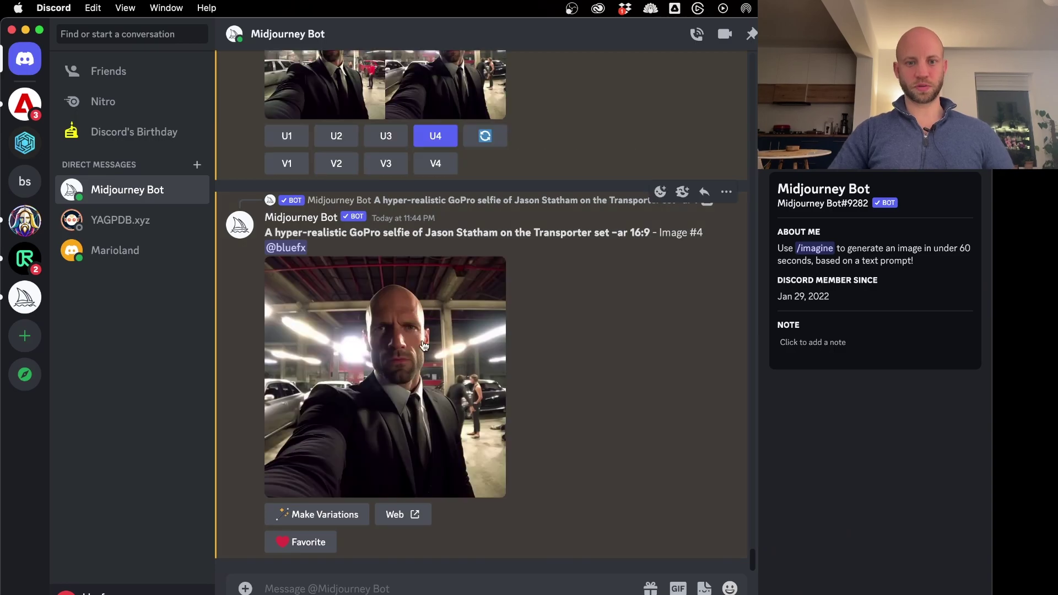
click(362, 310)
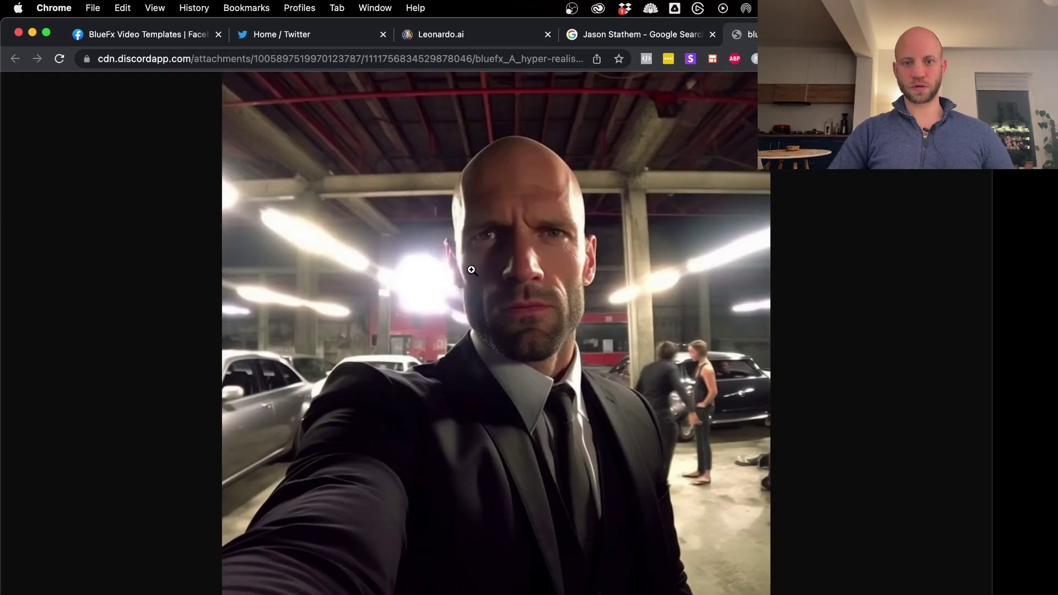
- View the bald actor's selfie at full size in Chrome, then close its tab
click(471, 270)
right_click(366, 276)
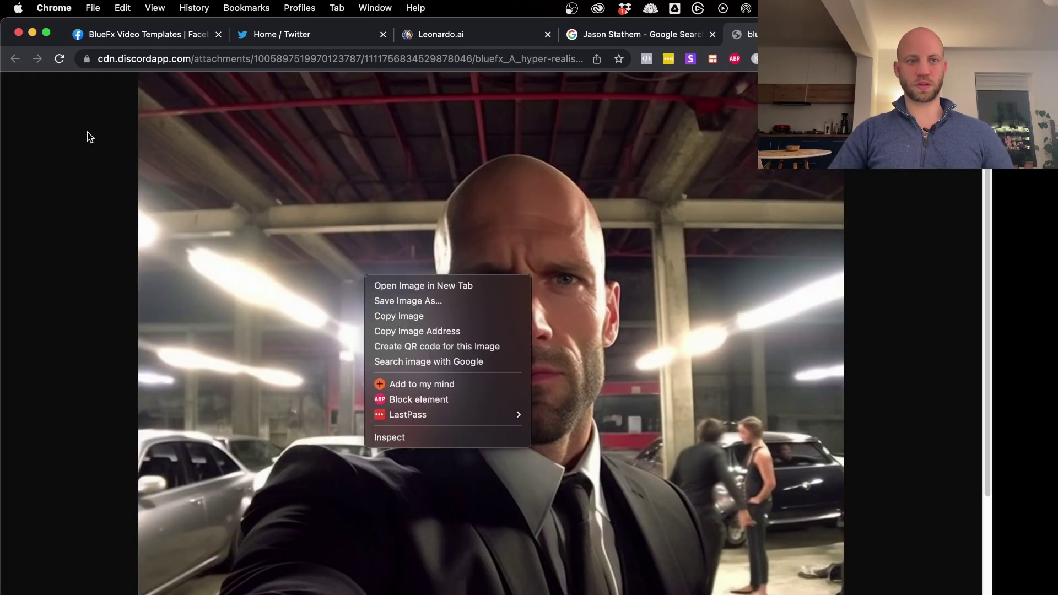
key(Escape)
key(super+w)
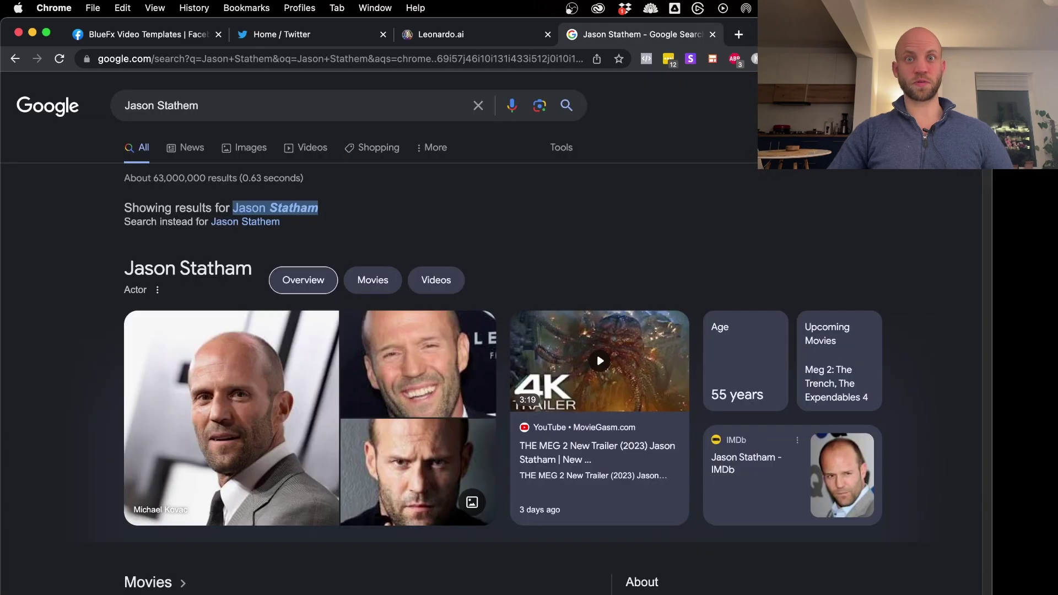
- Back in Discord, enlarge the Johnny Depp pirate GoPro selfie grid
key(super+Tab)
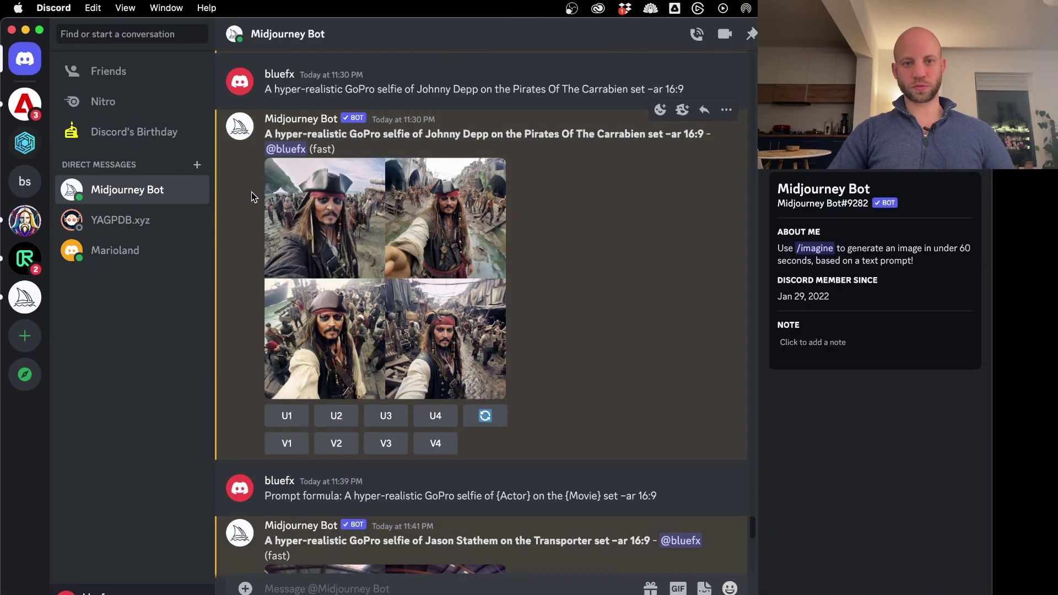
click(341, 178)
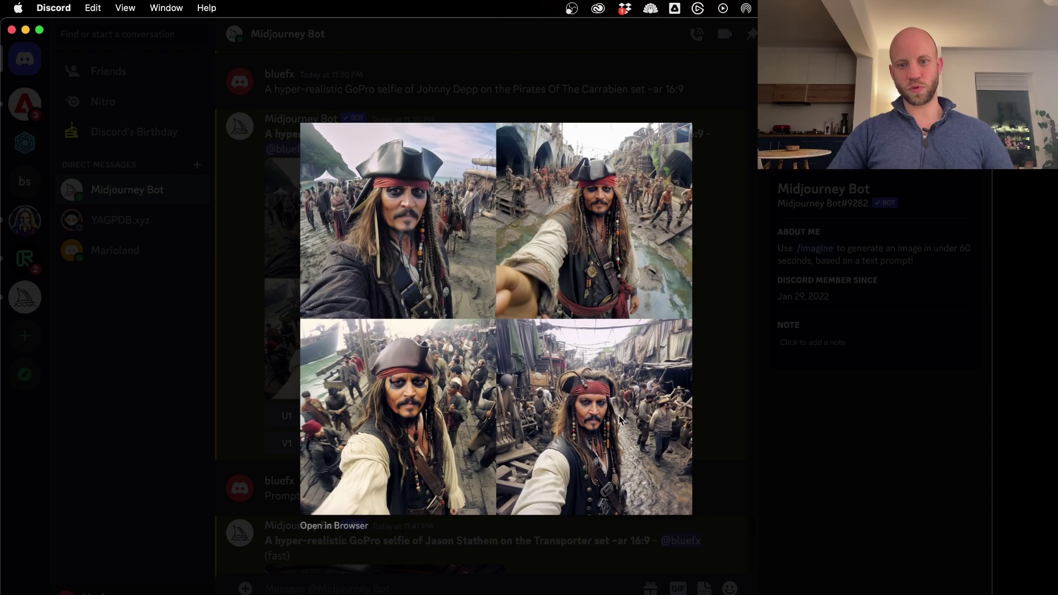
- Open the pirate selfie grid in the browser and inspect it at full size
click(343, 528)
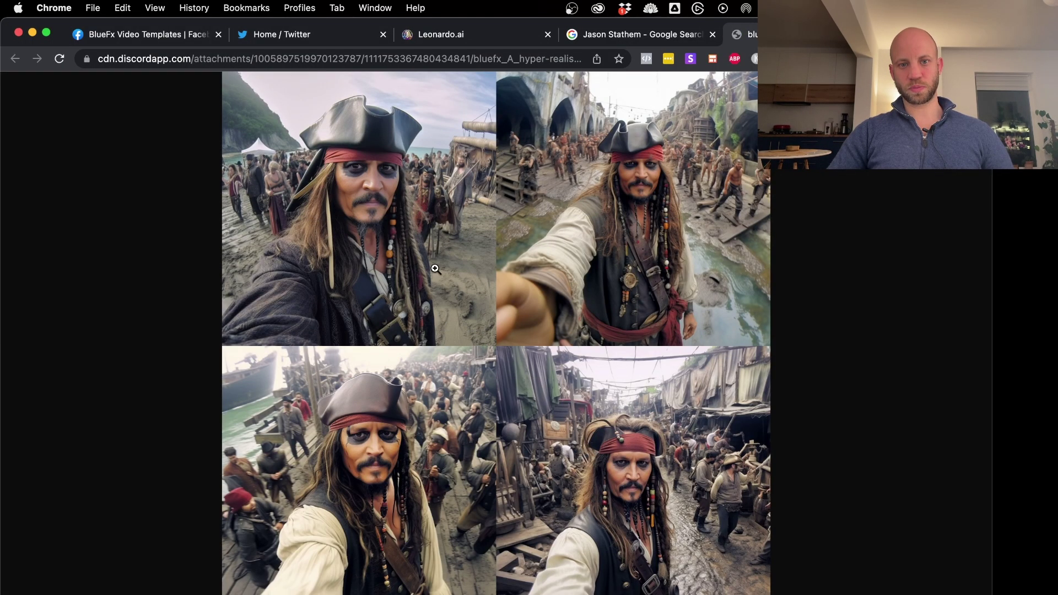
click(436, 268)
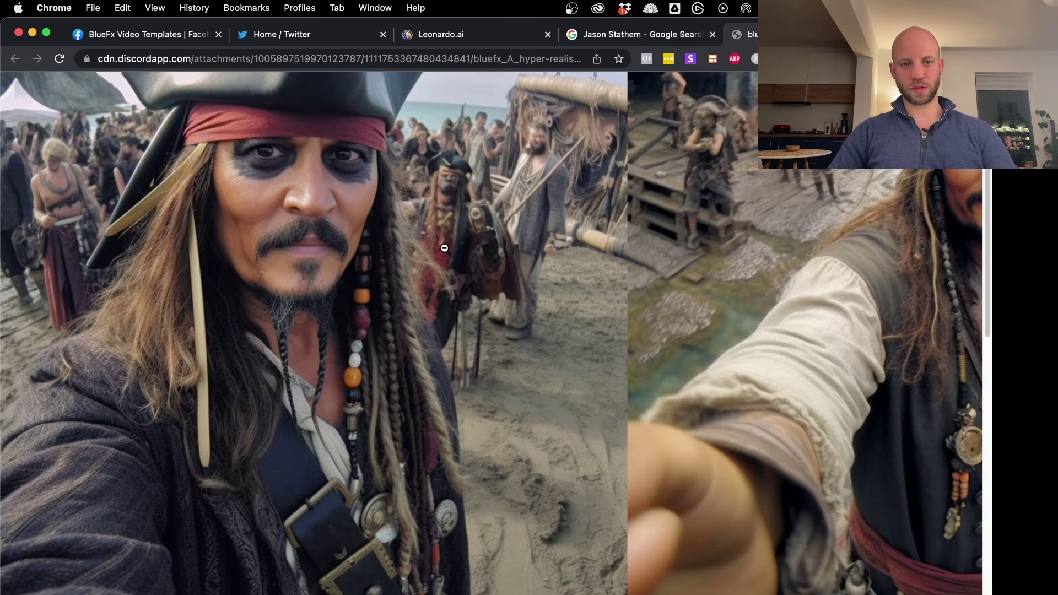
scroll(406, 207, up, 1)
scroll(406, 207, up, 3)
scroll(406, 207, down, 3)
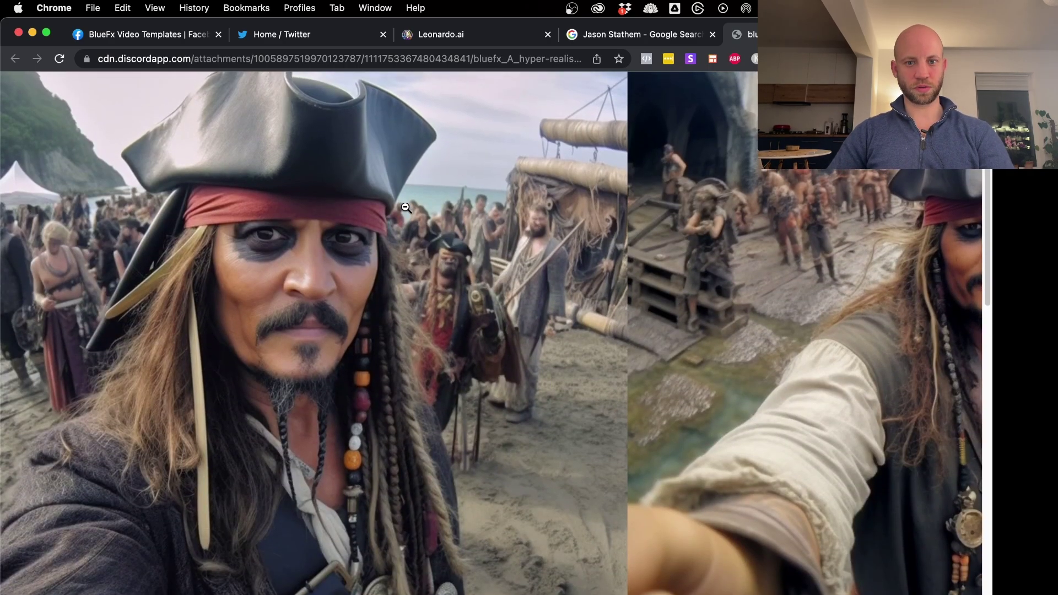
scroll(405, 207, right, 1)
scroll(405, 207, right, 5)
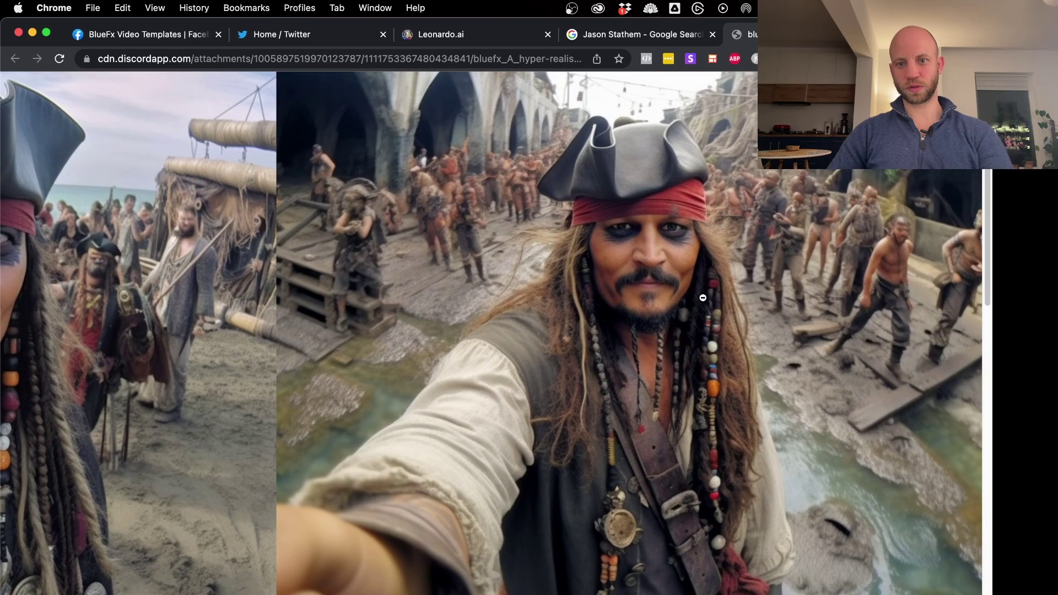
scroll(677, 303, left, 7)
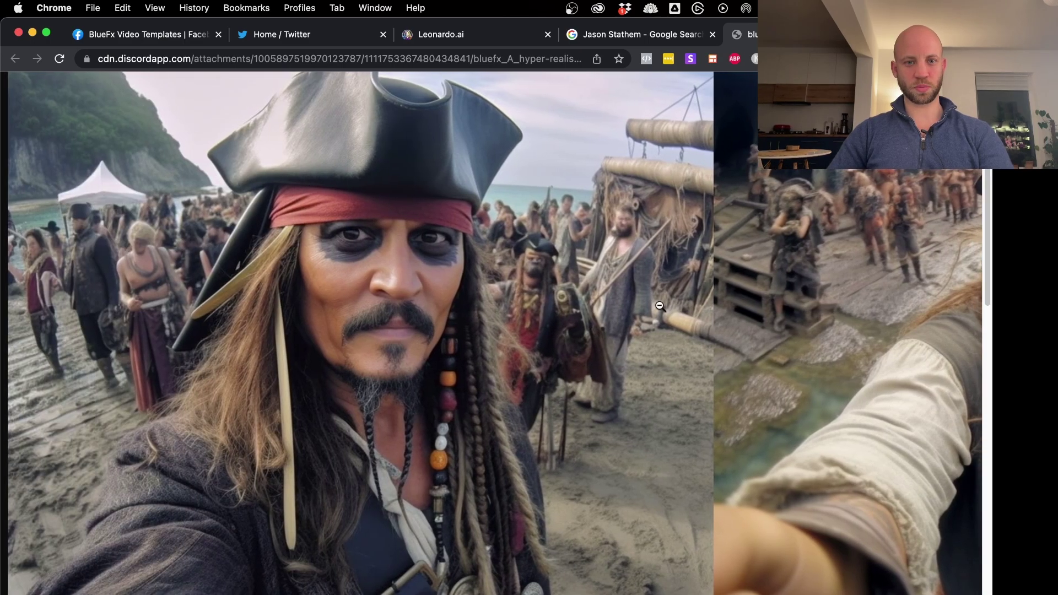
scroll(552, 322, down, 10)
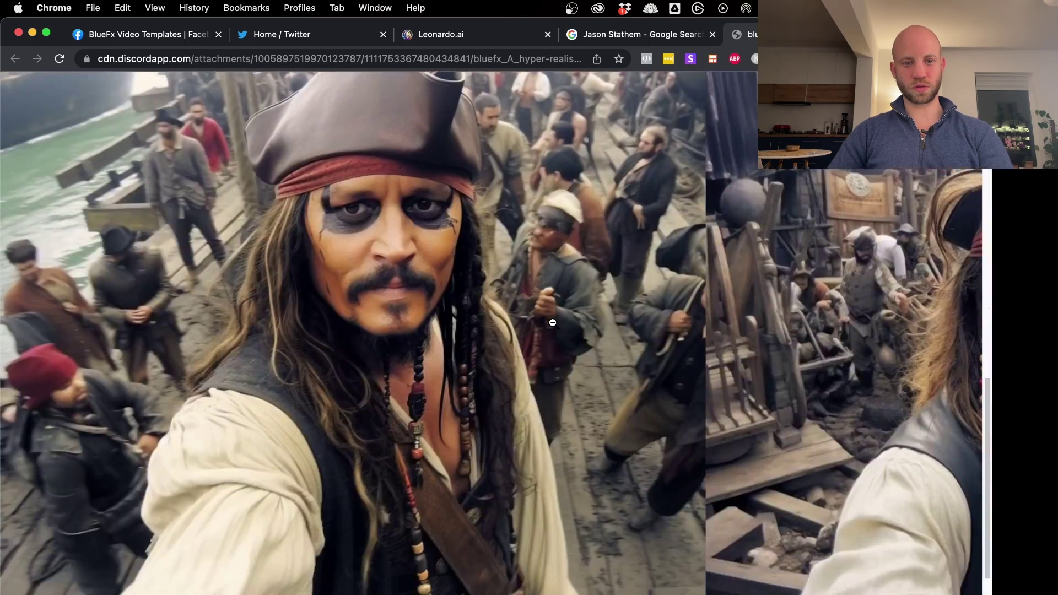
scroll(553, 322, right, 7)
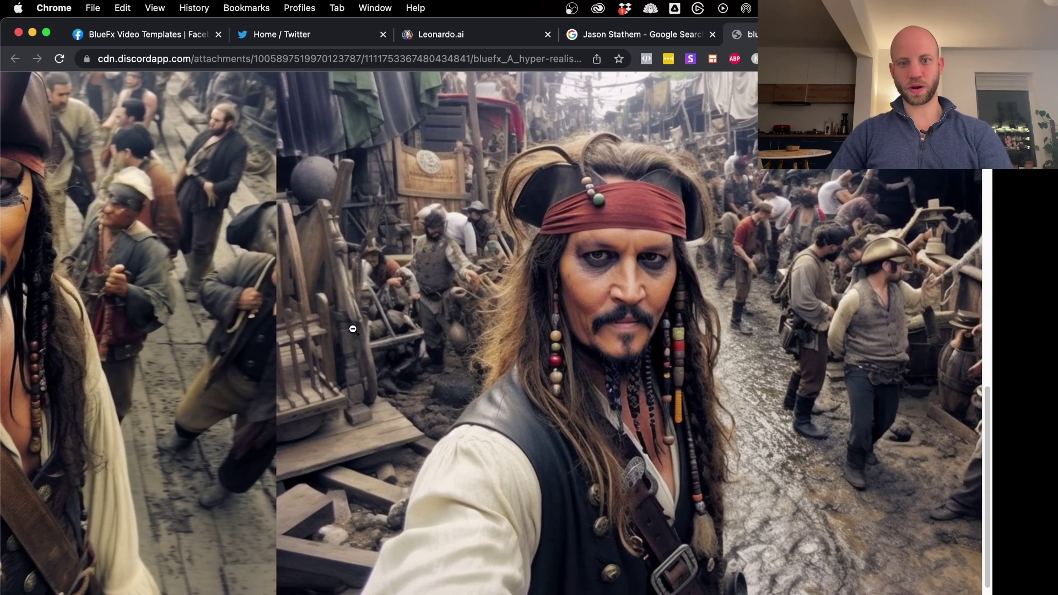
scroll(708, 274, up, 10)
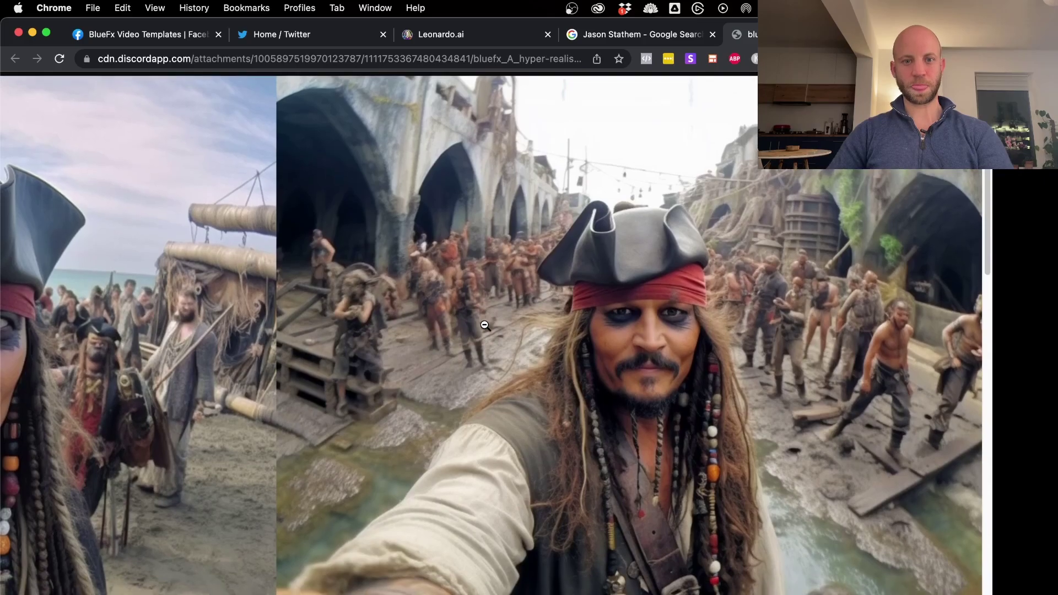
- Bring up the Twitter post showing the ship-deck GoPro selfie
key(ctrl+Up)
click(348, 52)
click(308, 34)
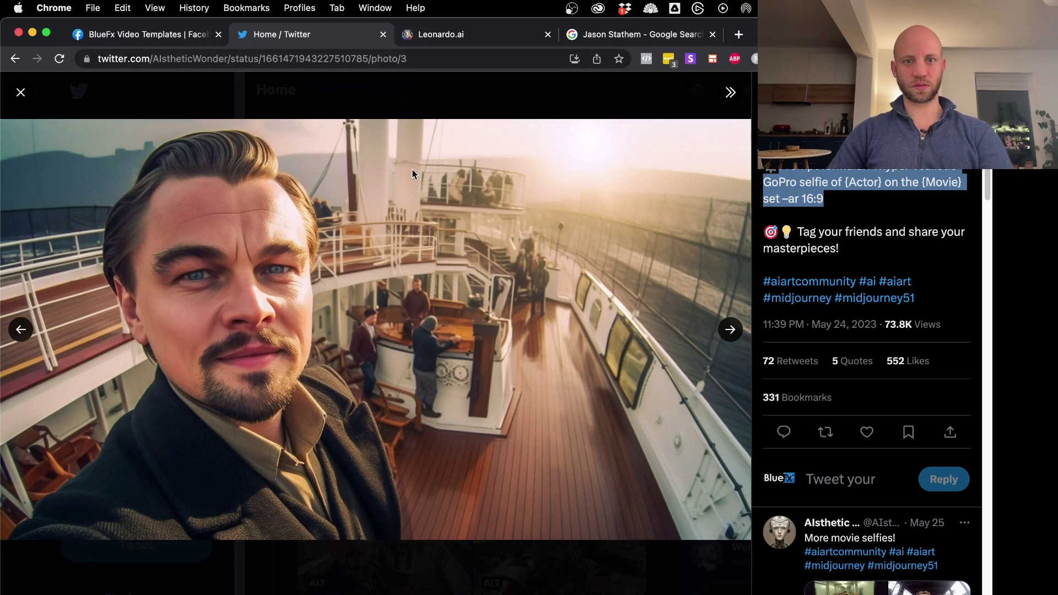
- Copy the Transporter GoPro selfie prompt from the Discord chat
key(ctrl+Up)
click(435, 268)
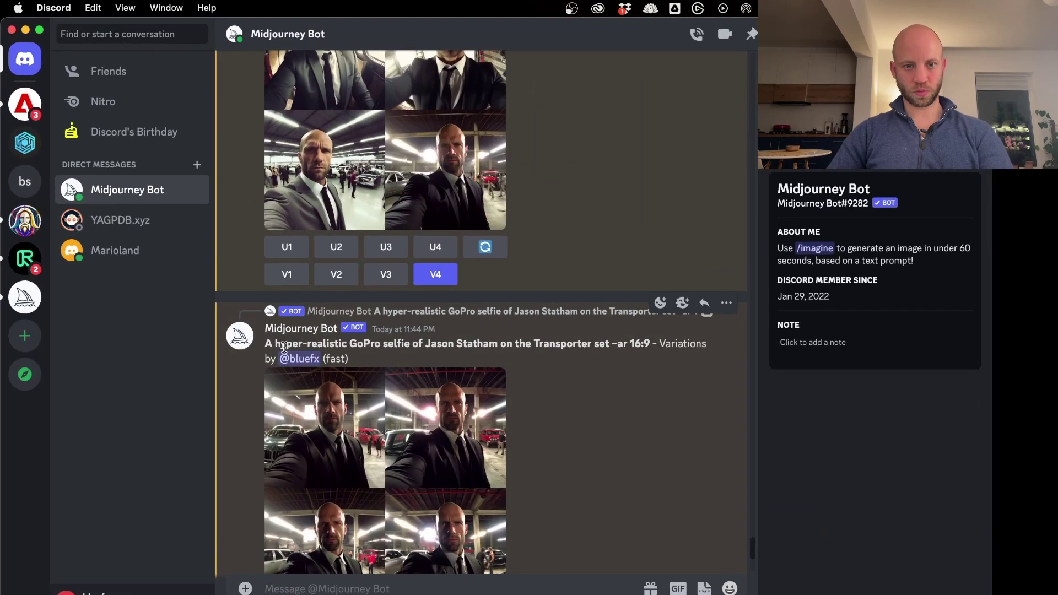
drag(268, 344, 654, 344)
right_click(653, 343)
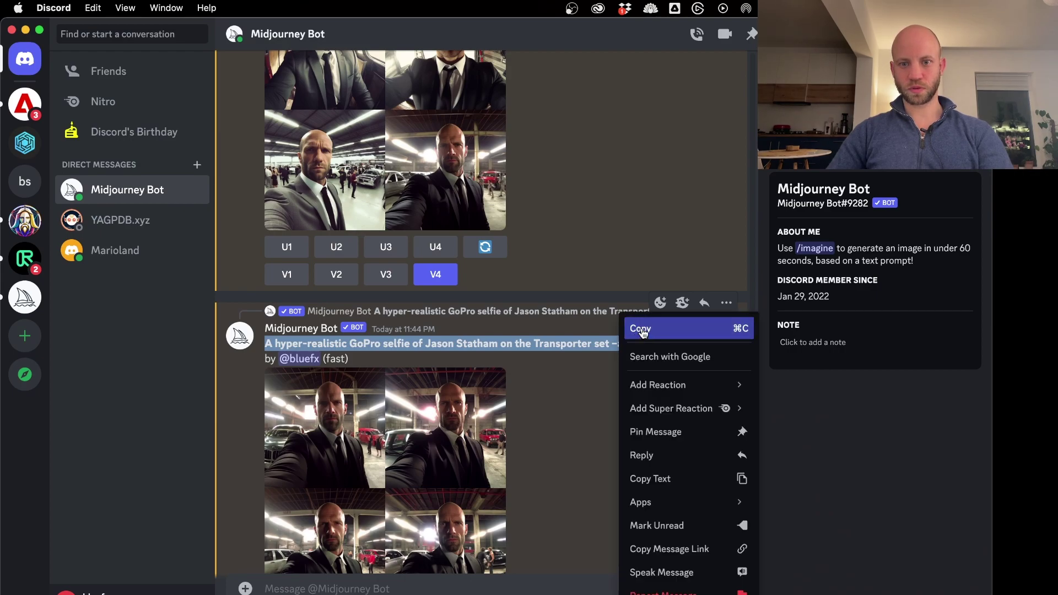
click(638, 328)
- Submit /imagine with the pasted prompt, changed to Leonardo Dicaprio on the Titanic set
click(278, 590)
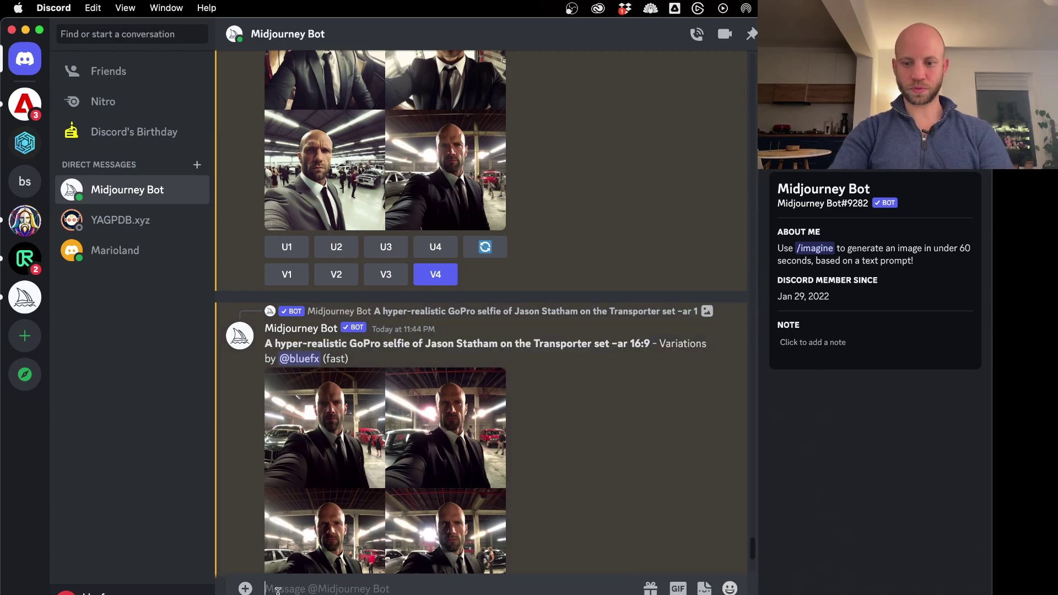
text(/)
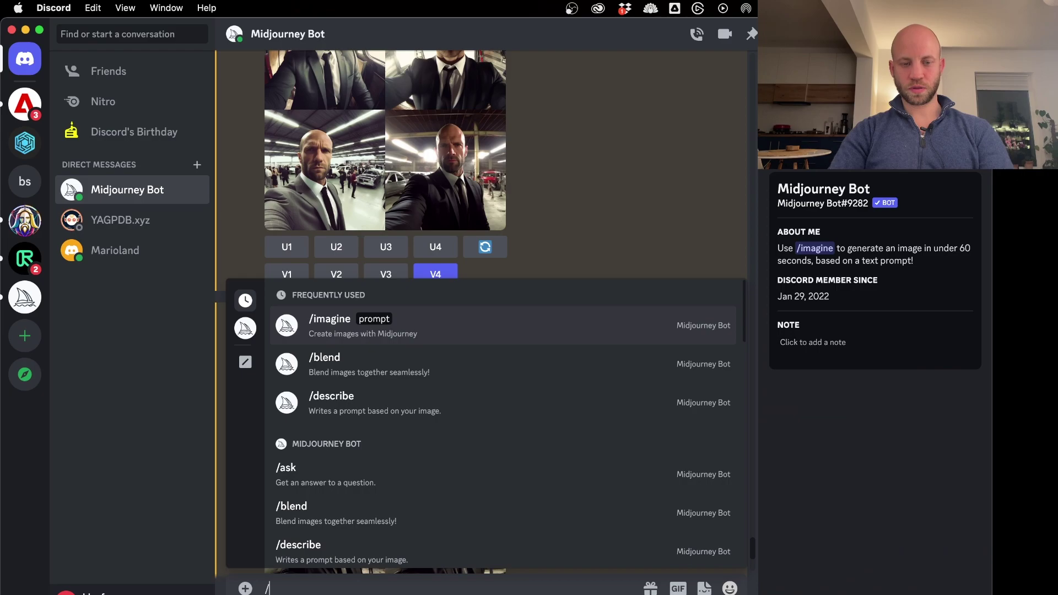
click(364, 321)
key(super+v)
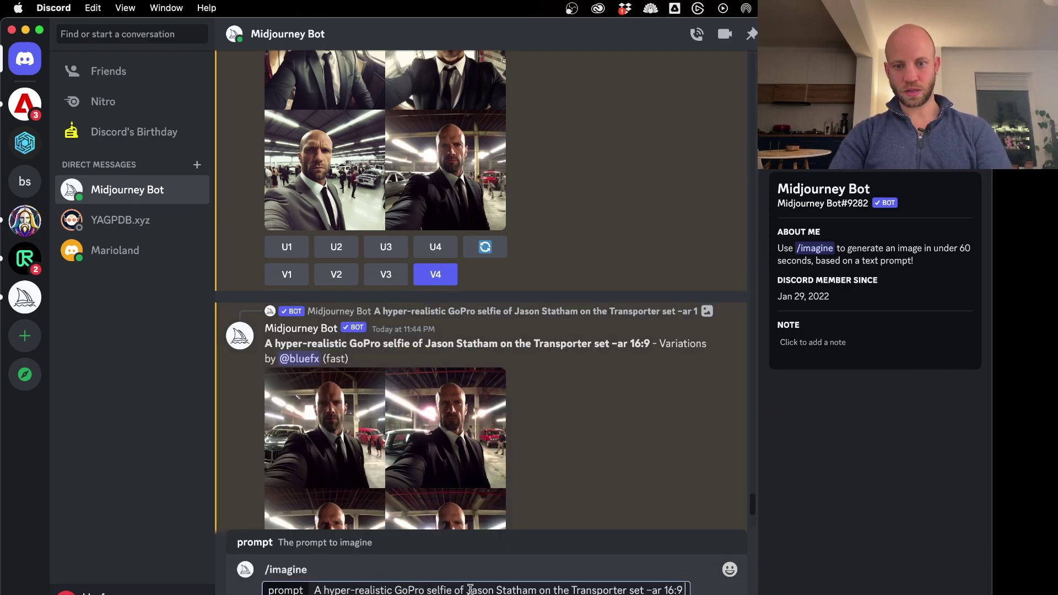
drag(469, 589, 532, 589)
text(Leonardo Dicaprio)
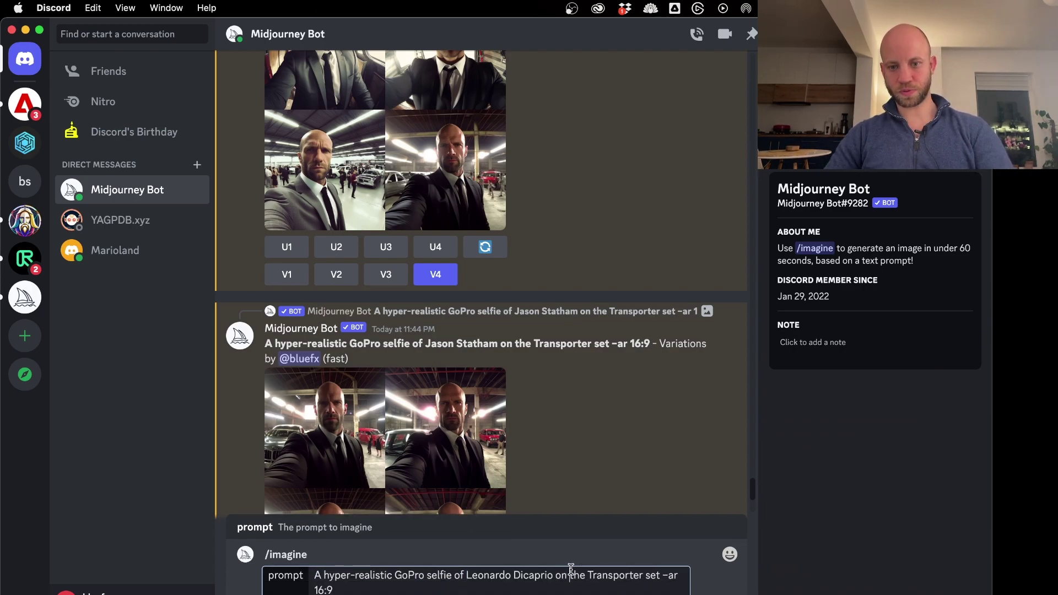
double_click(601, 578)
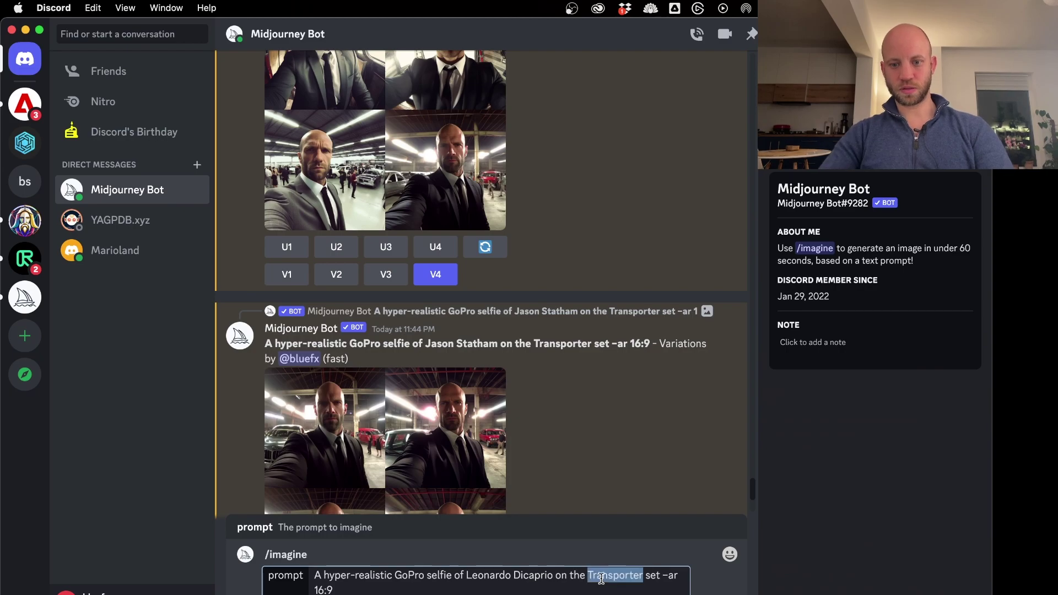
text(Titan)
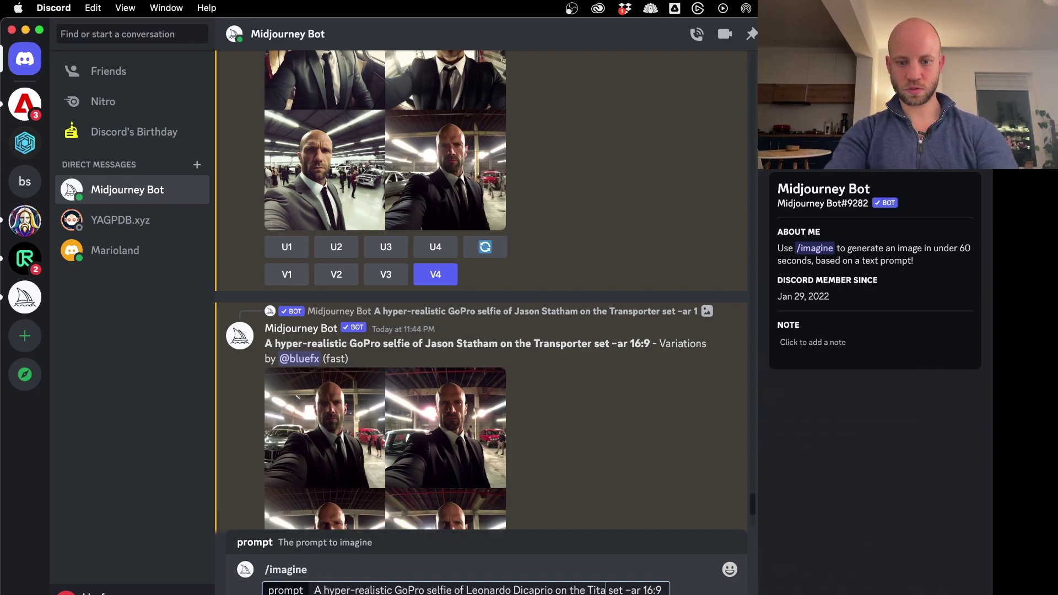
text(ic)
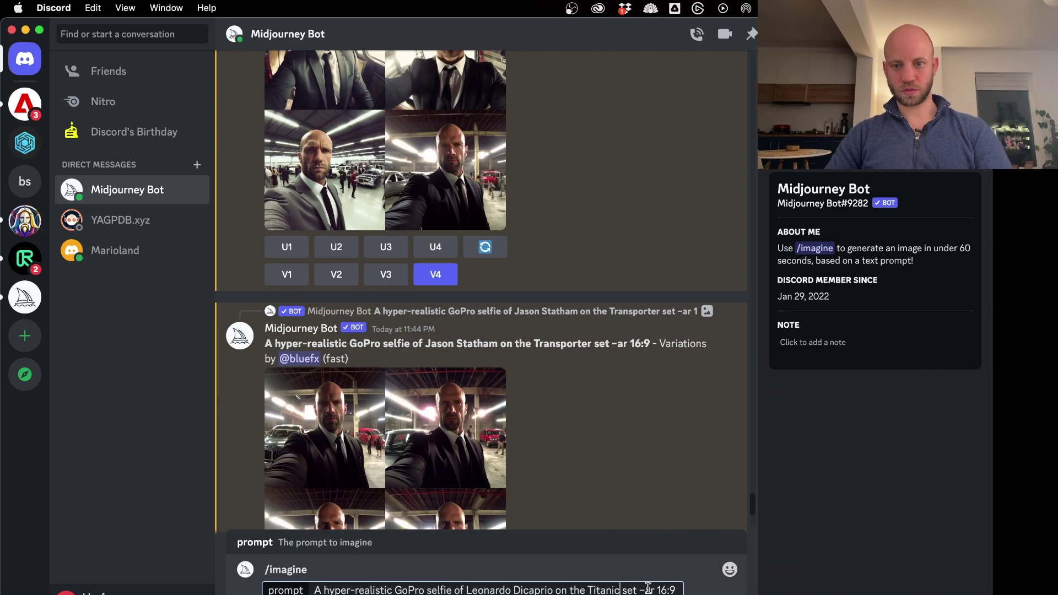
key(Return)
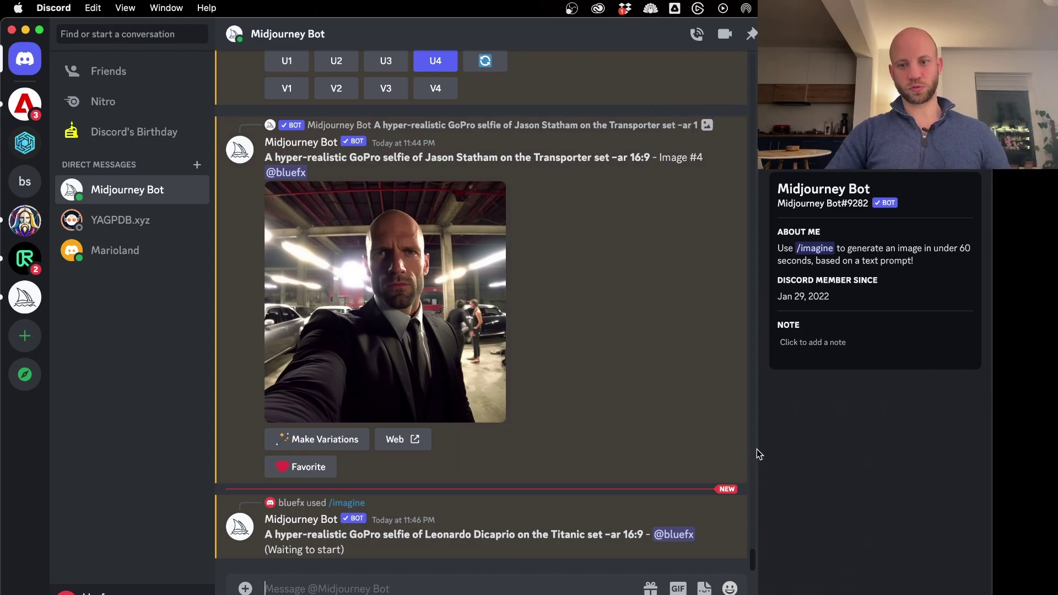
- Inspect the finished Titanic selfie grid full size in Chrome, then close its tab
scroll(754, 450, up, 10)
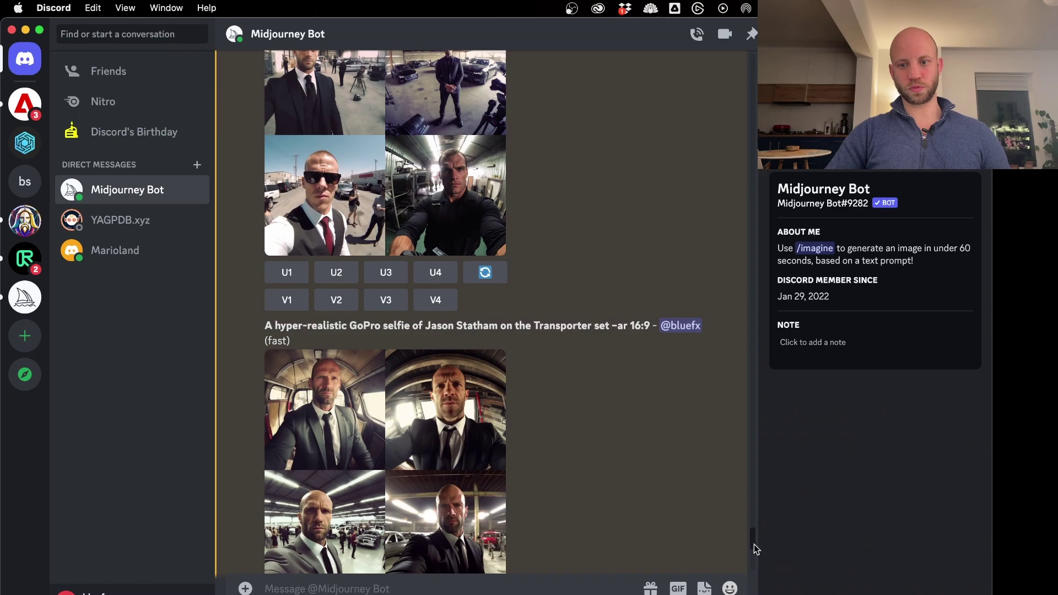
scroll(758, 551, down, 10)
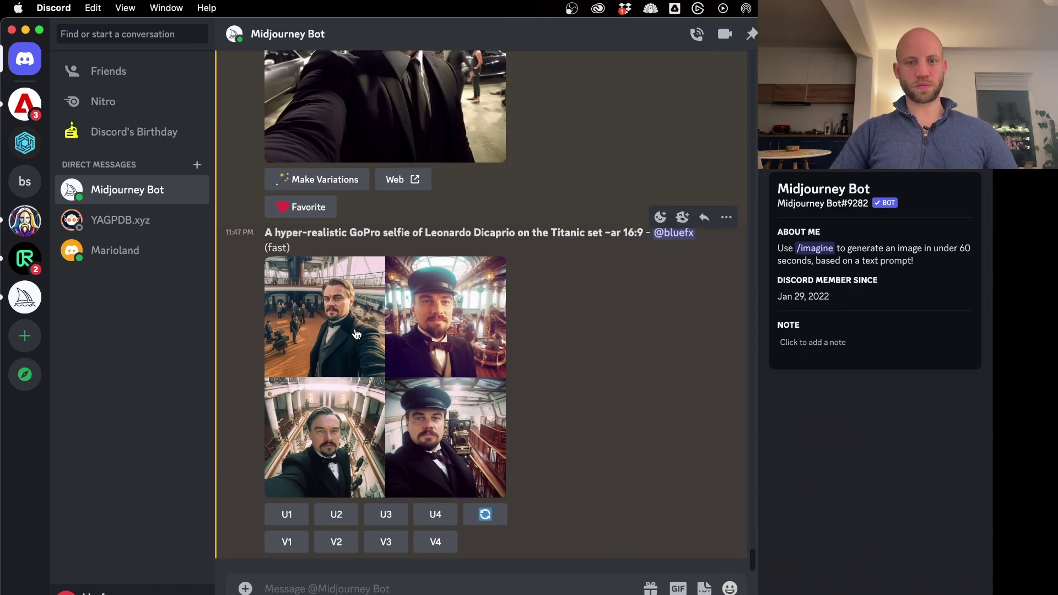
click(341, 304)
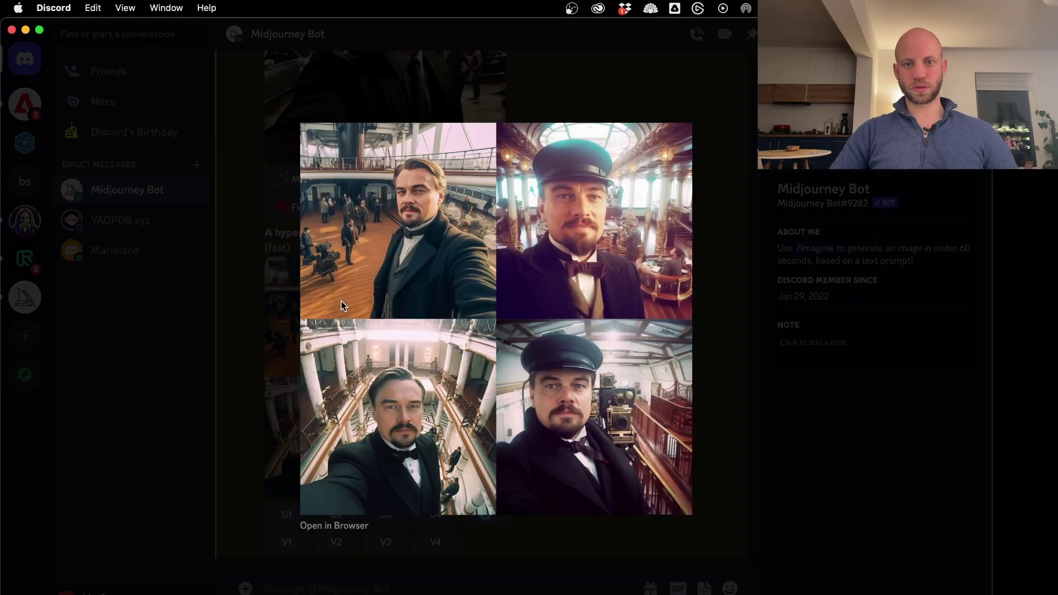
click(345, 528)
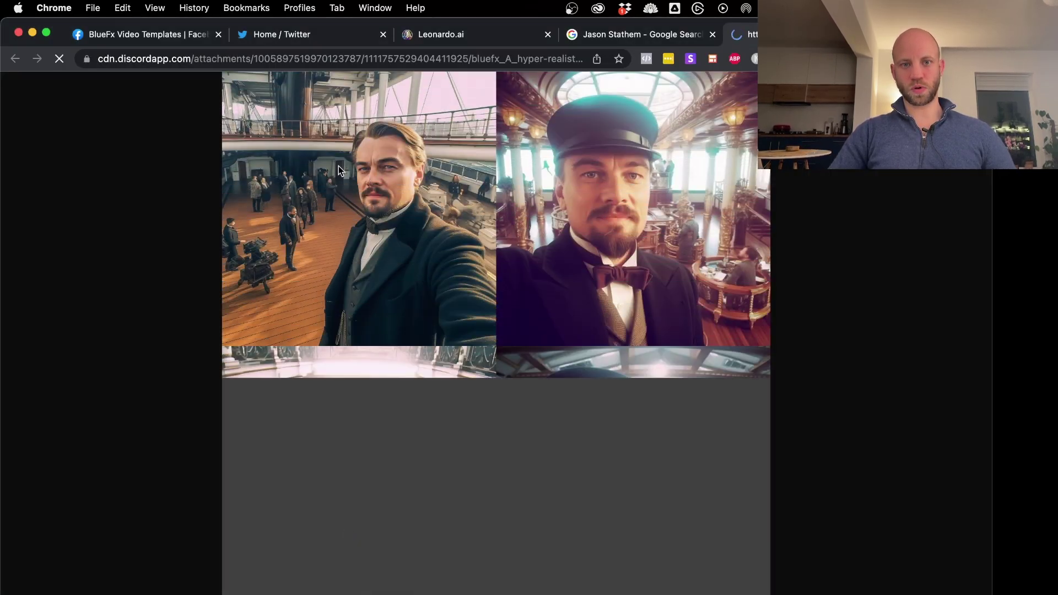
click(362, 207)
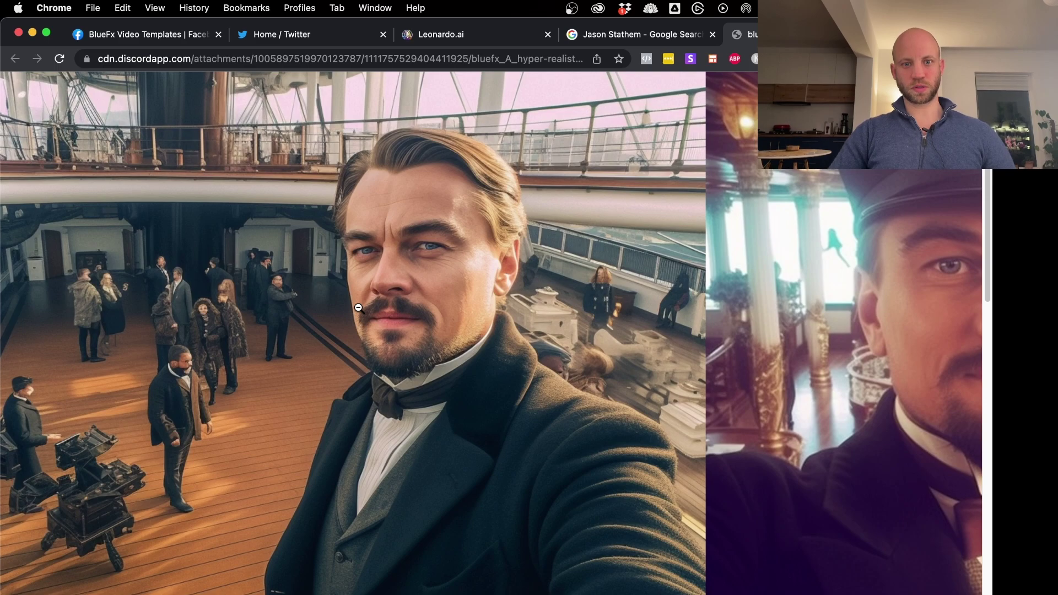
scroll(366, 314, right, 3)
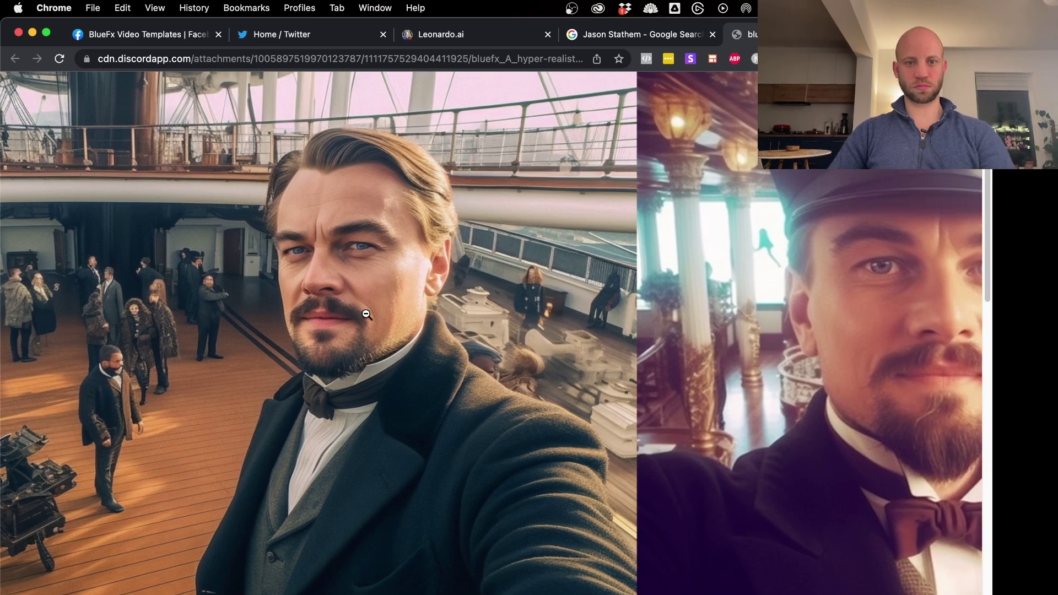
scroll(366, 315, right, 10)
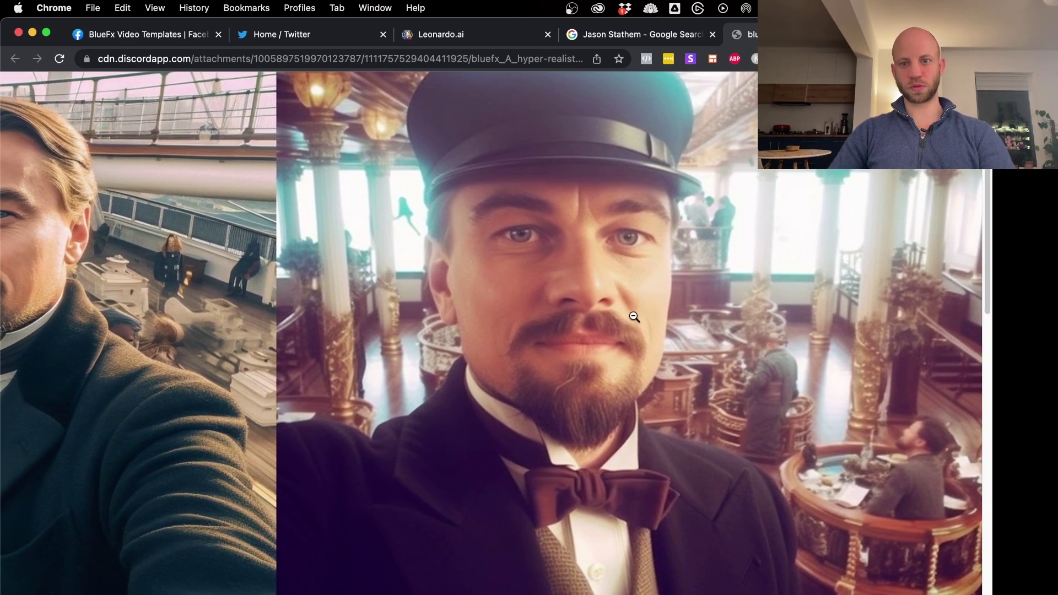
scroll(734, 320, down, 15)
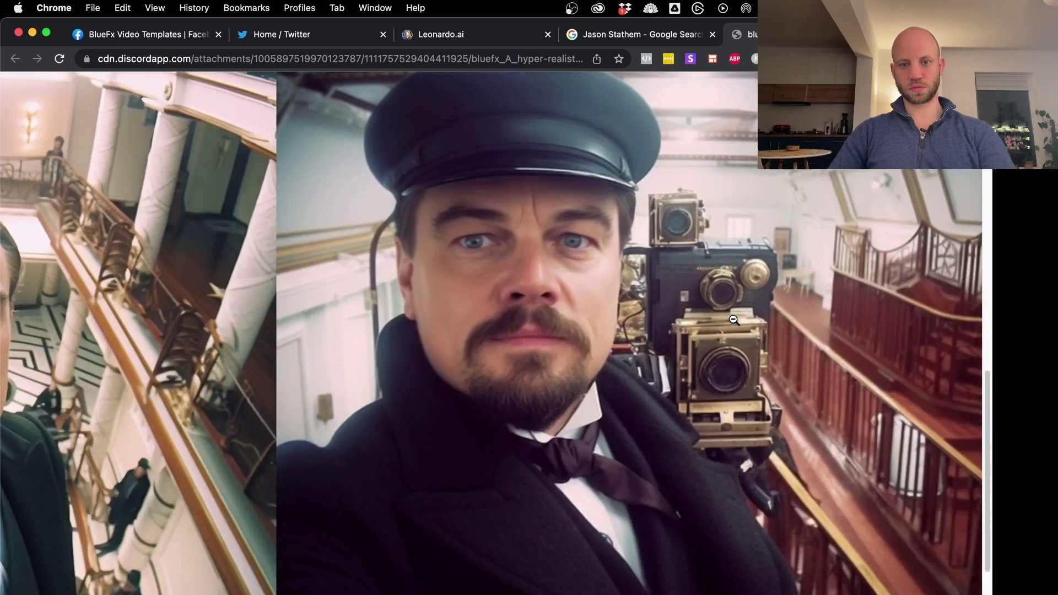
scroll(538, 325, left, 12)
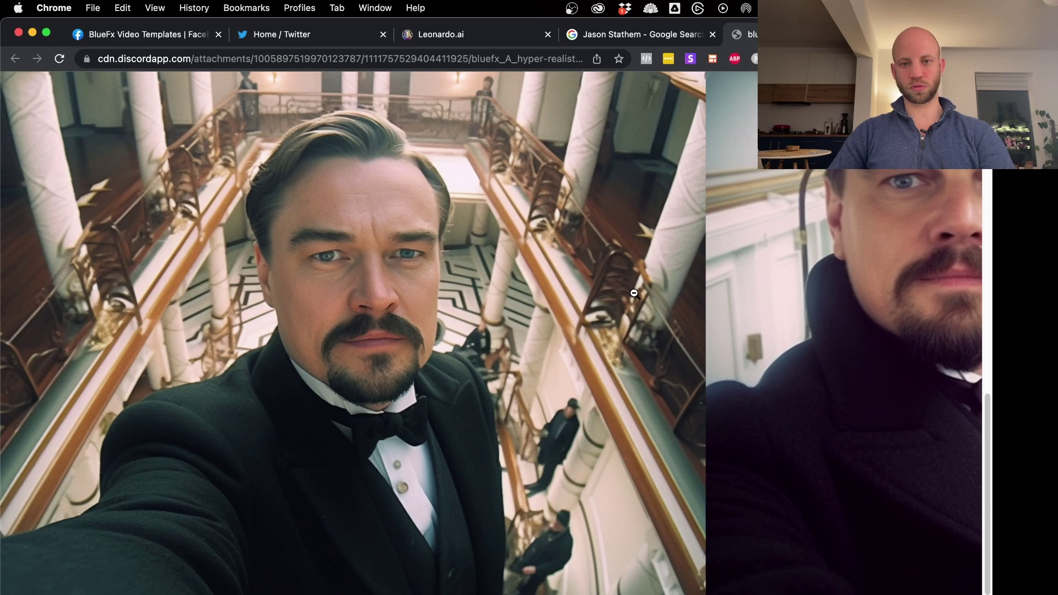
click(634, 293)
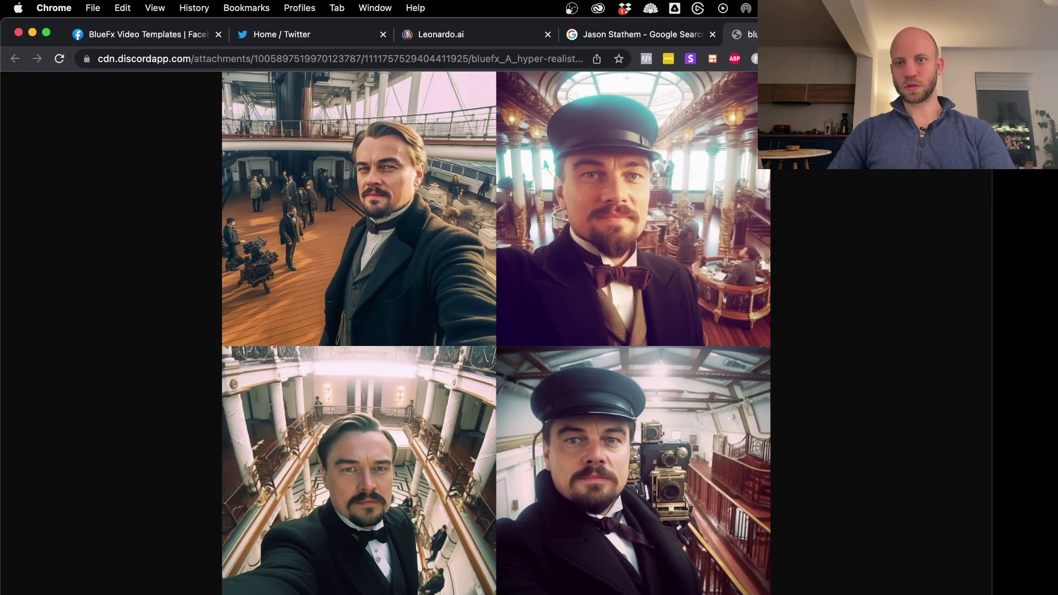
key(super+w)
- Copy the full Titanic GoPro selfie prompt from the Discord chat
click(277, 34)
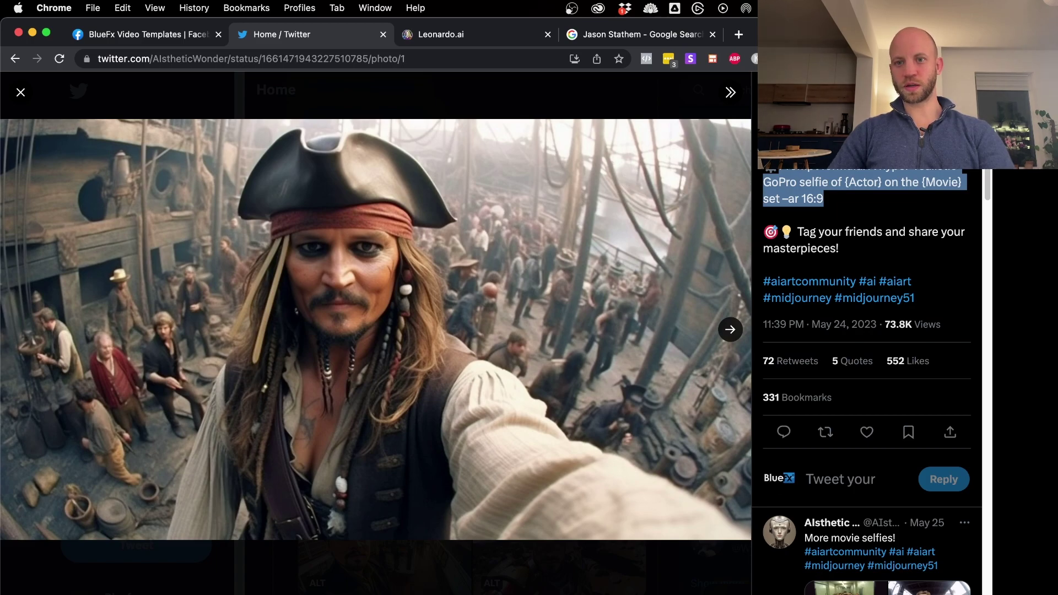
key(super+Tab)
drag(265, 232, 643, 232)
right_click(642, 232)
click(642, 246)
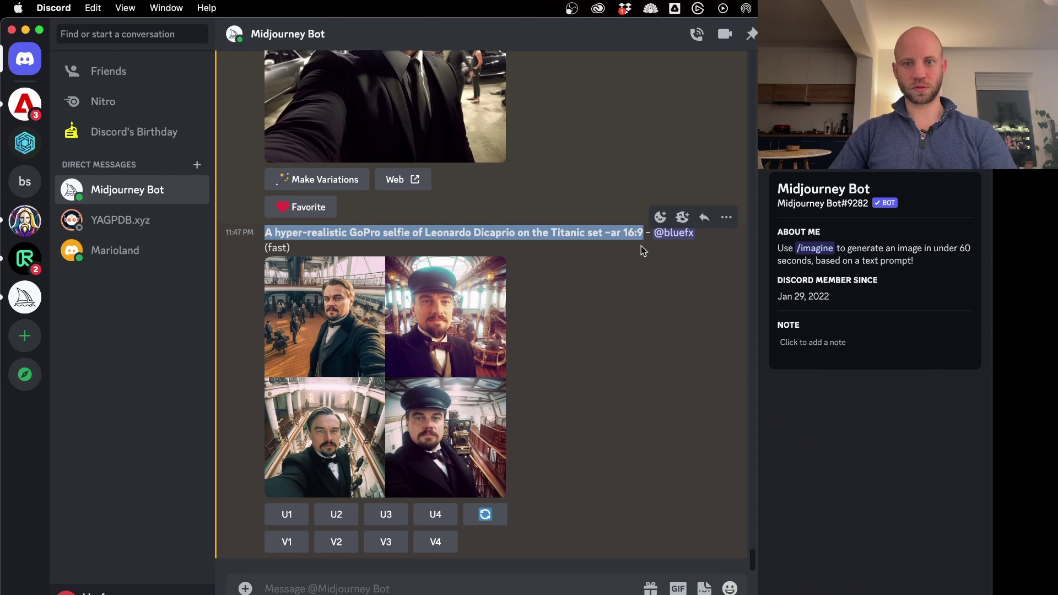
key(ctrl+Up)
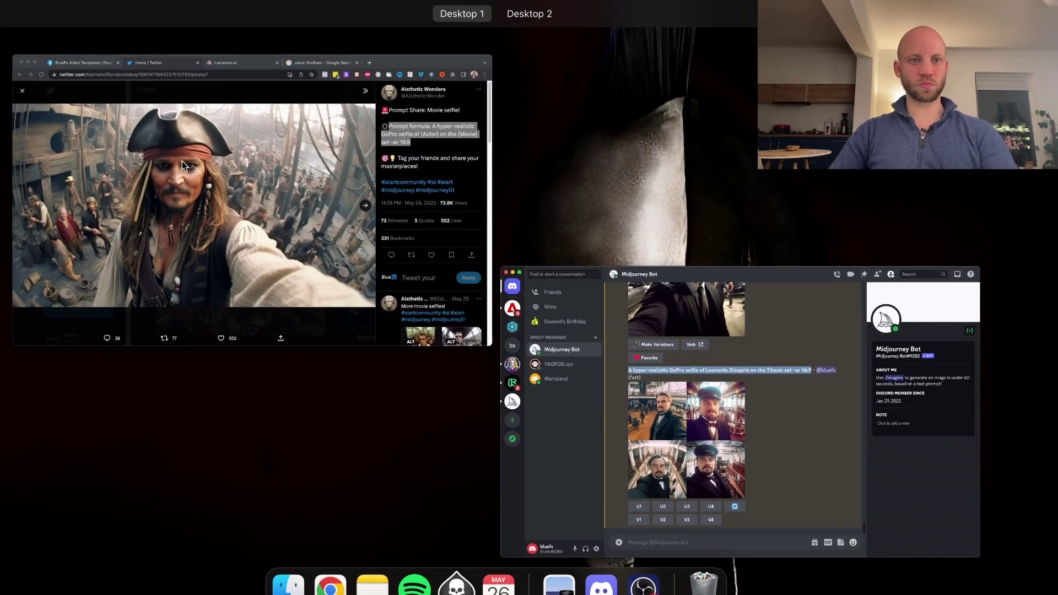
- On the Leonardo.ai page, skip the early access form and confirm whitelisted access
click(181, 161)
click(464, 34)
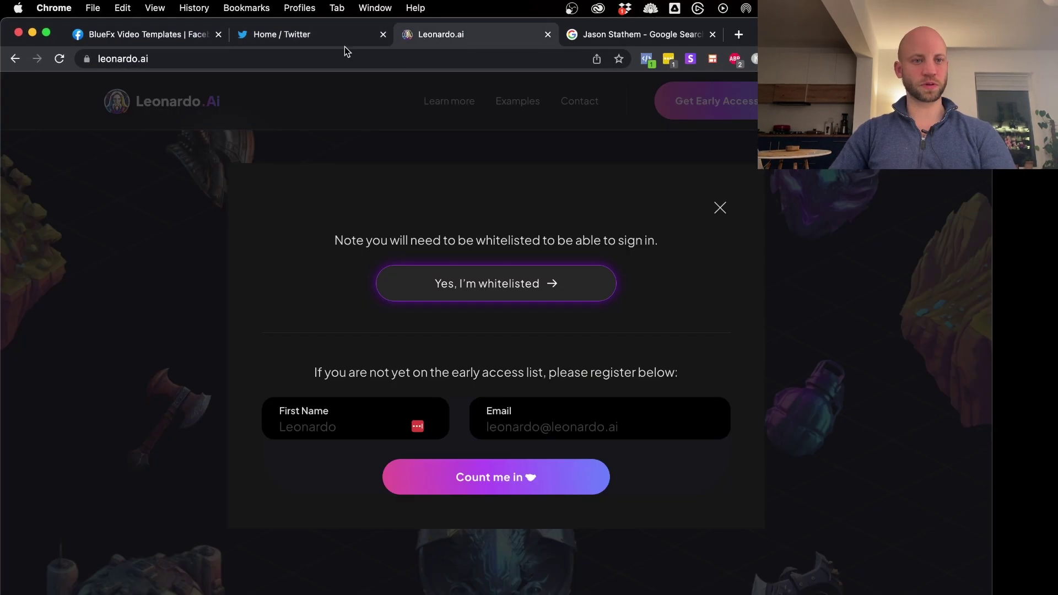
click(107, 208)
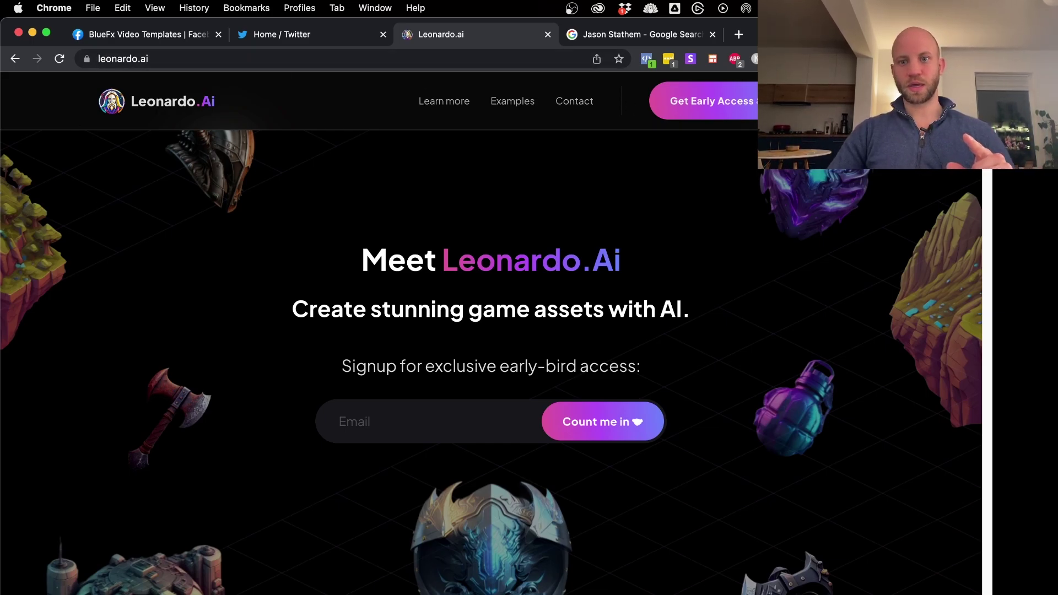
click(719, 109)
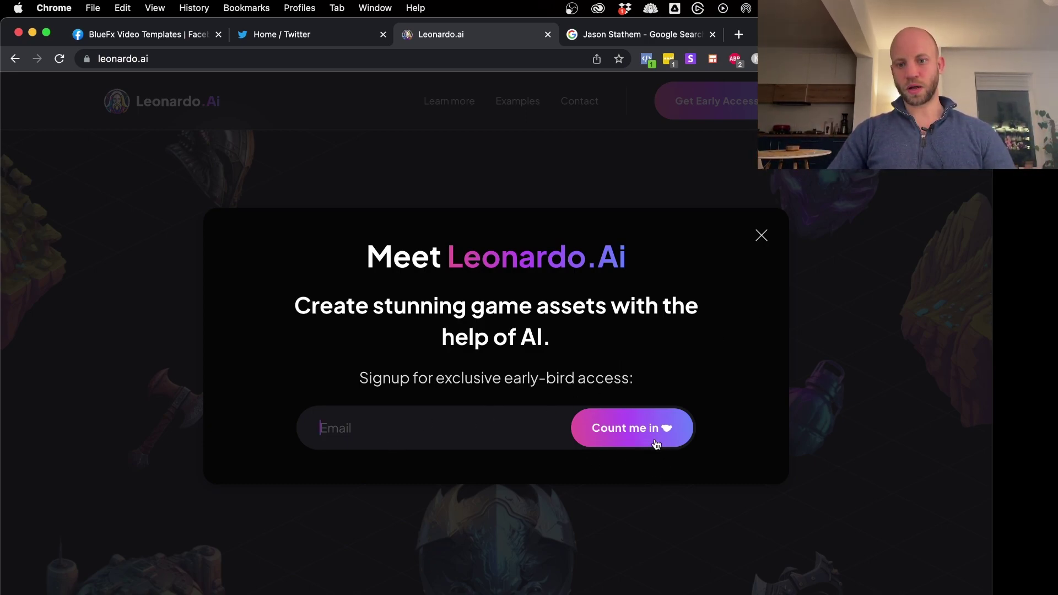
click(768, 249)
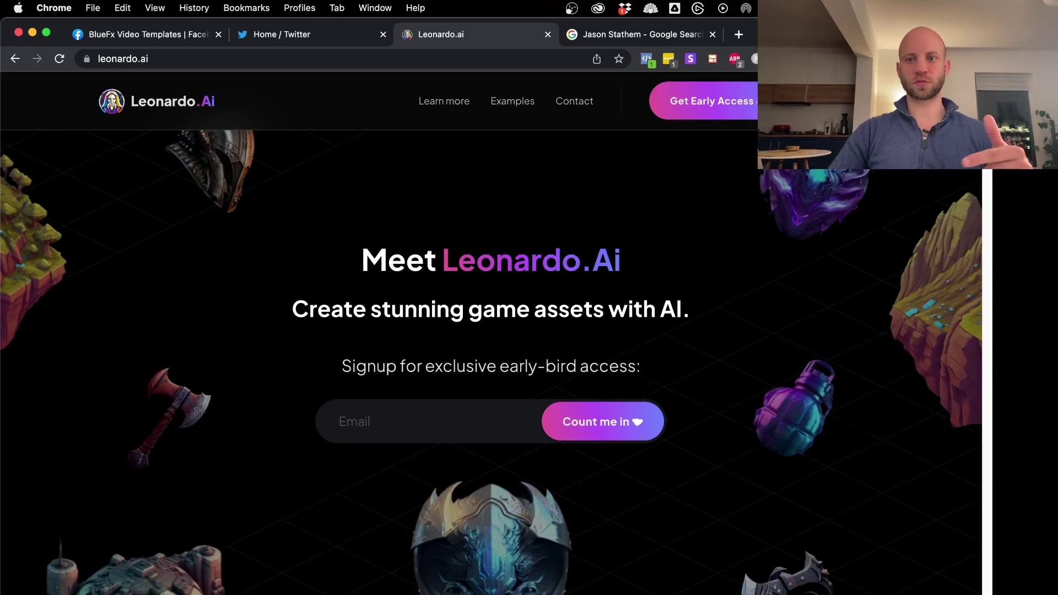
click(603, 422)
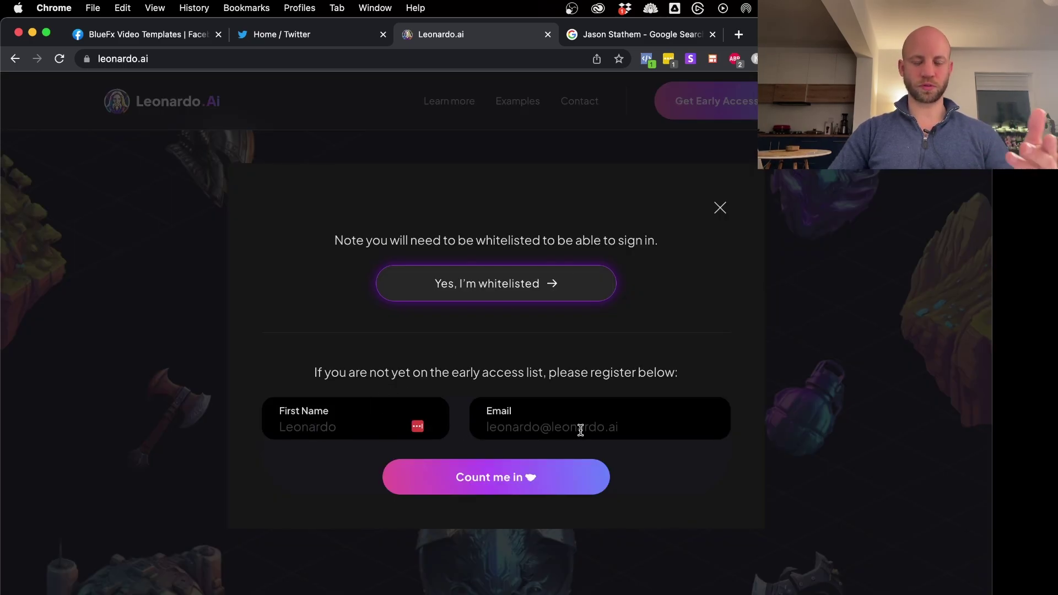
click(481, 284)
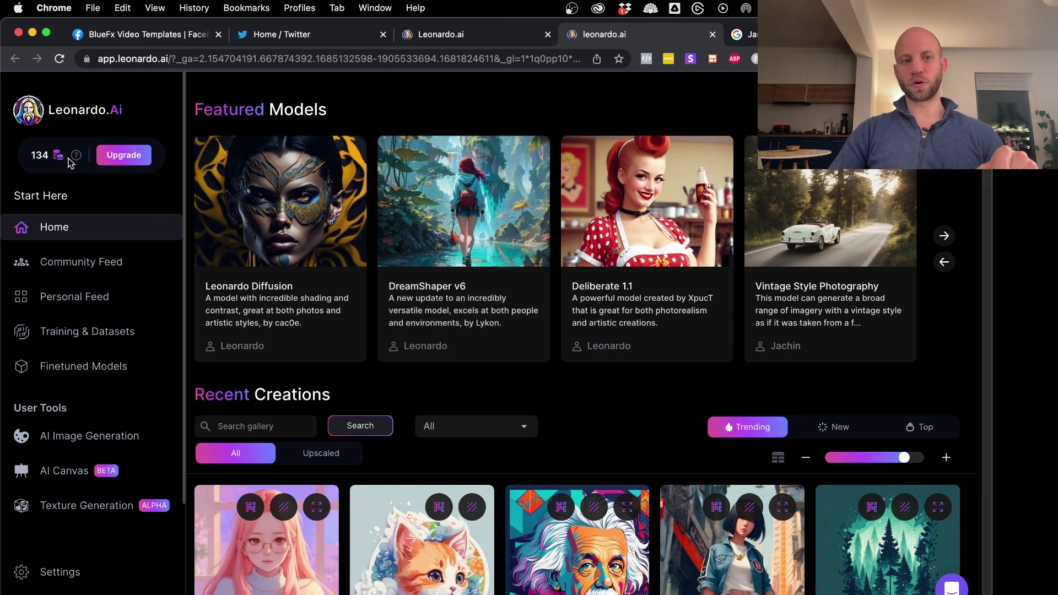
- Let the Leonardo.ai home page finish loading its featured models
mouse_move(78, 158)
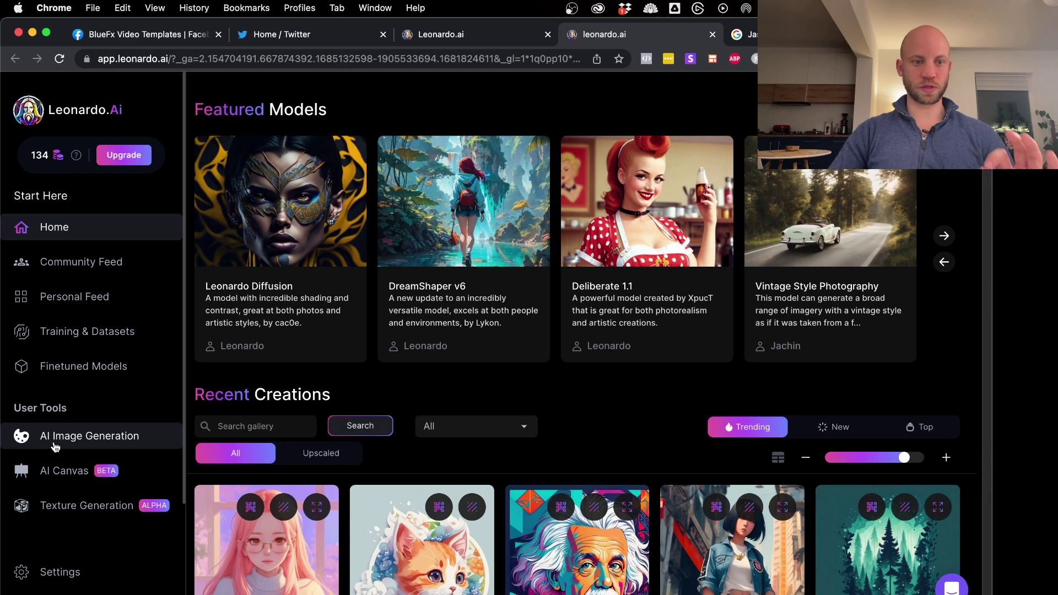
click(106, 444)
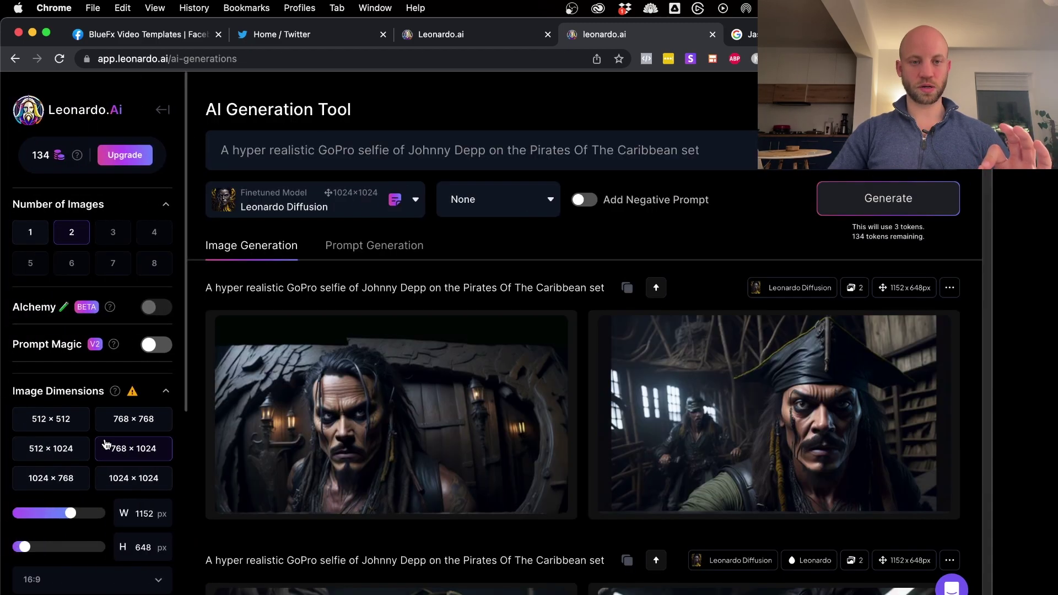
triple_click(348, 152)
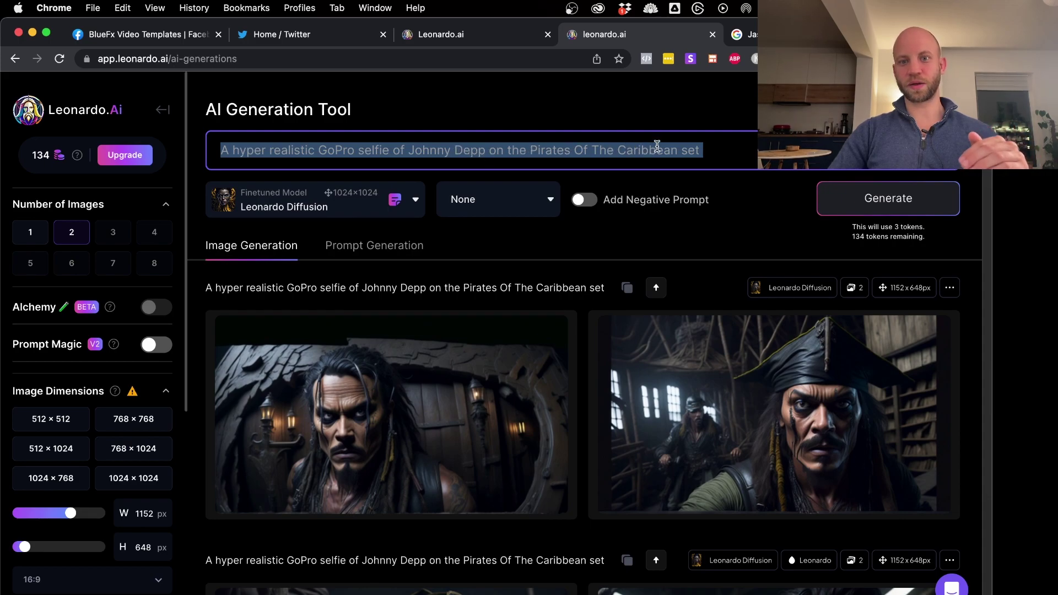
click(696, 150)
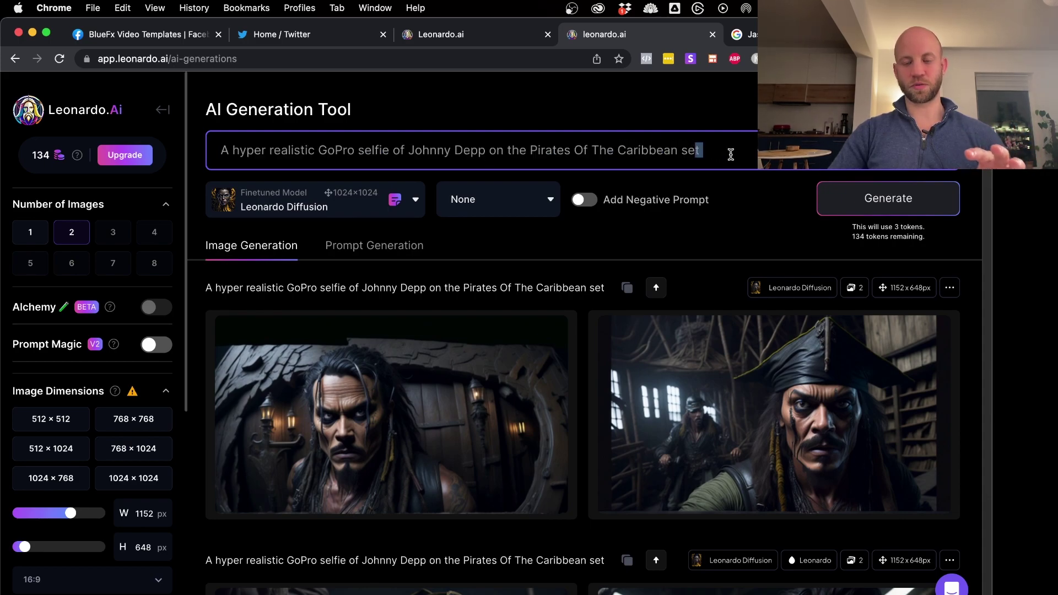
scroll(484, 406, down, 1)
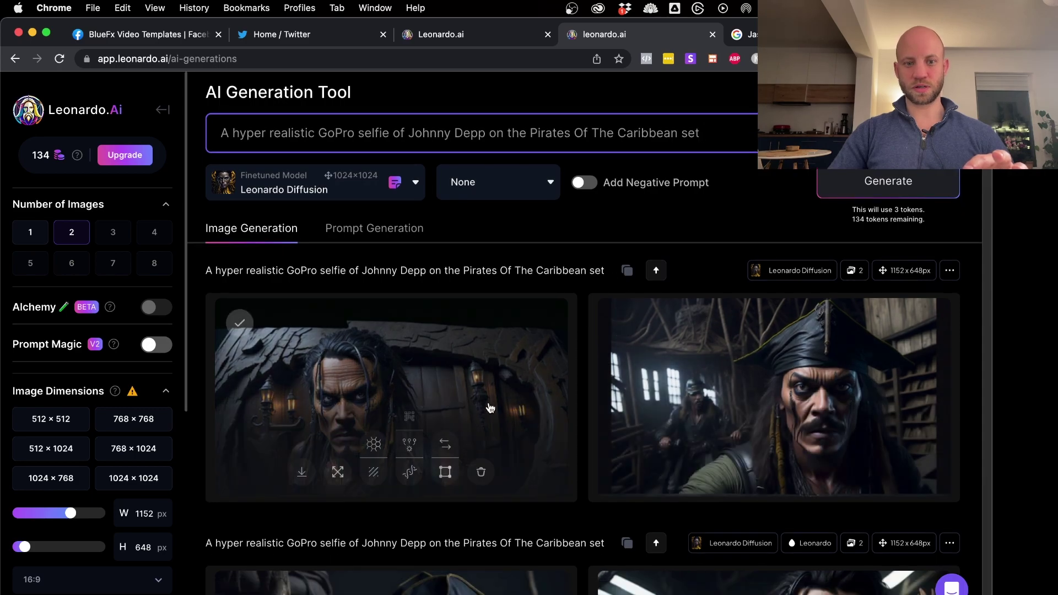
click(488, 406)
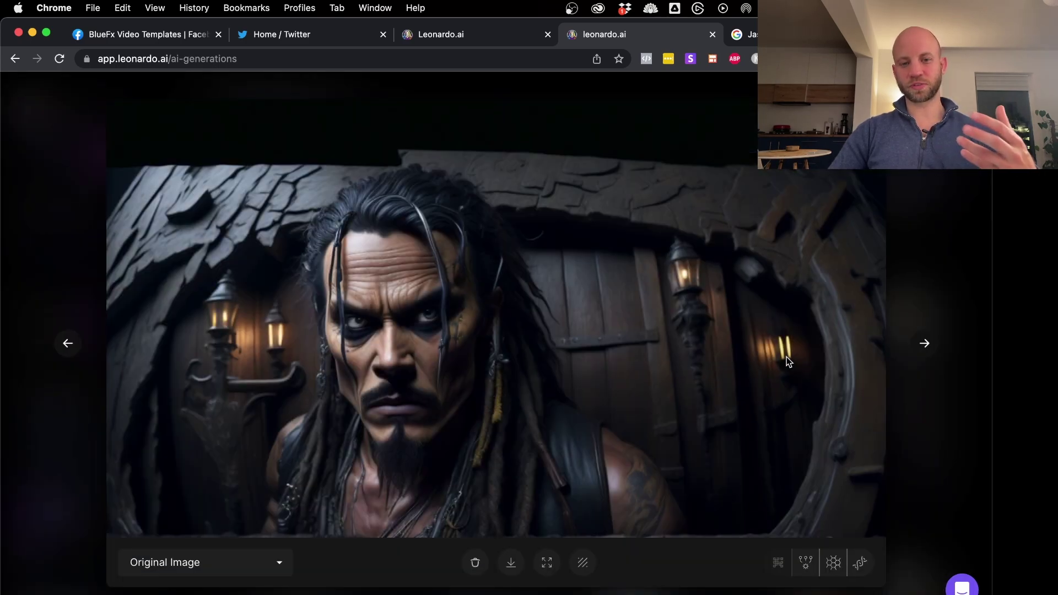
click(924, 344)
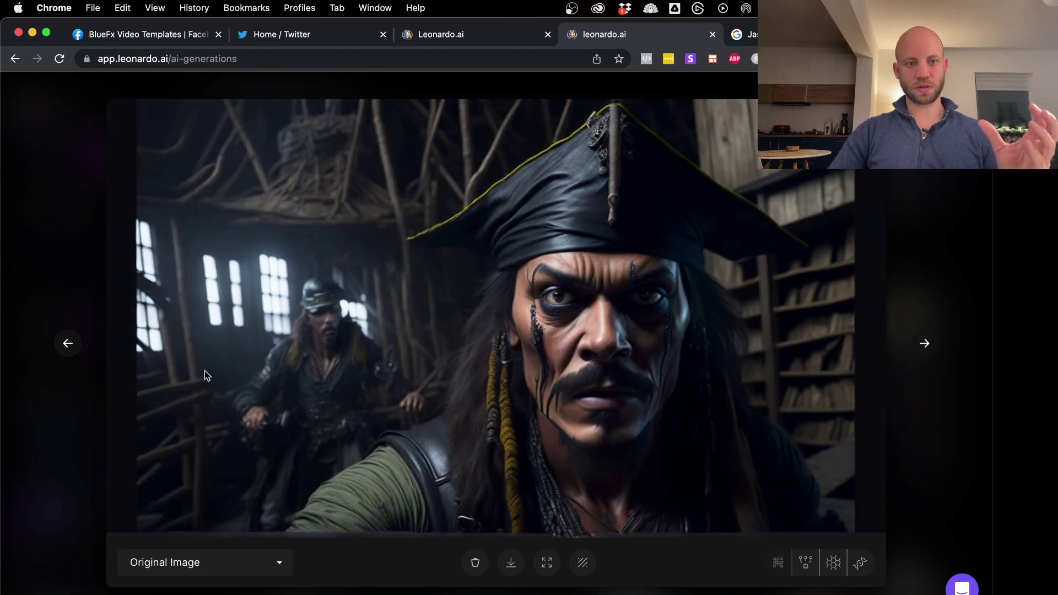
click(69, 350)
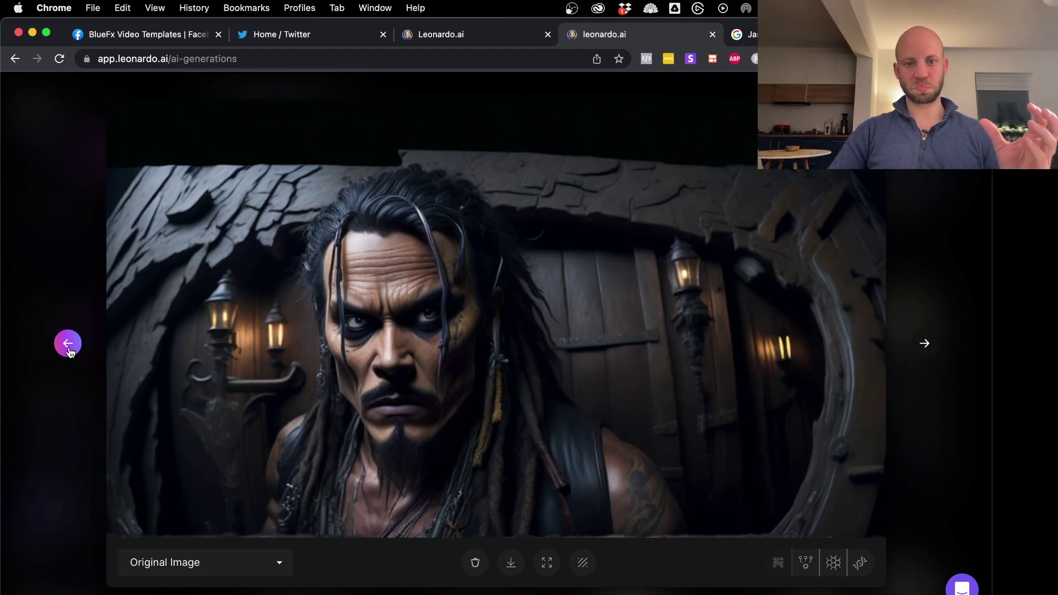
click(925, 343)
click(924, 344)
key(Escape)
scroll(775, 292, down, 3)
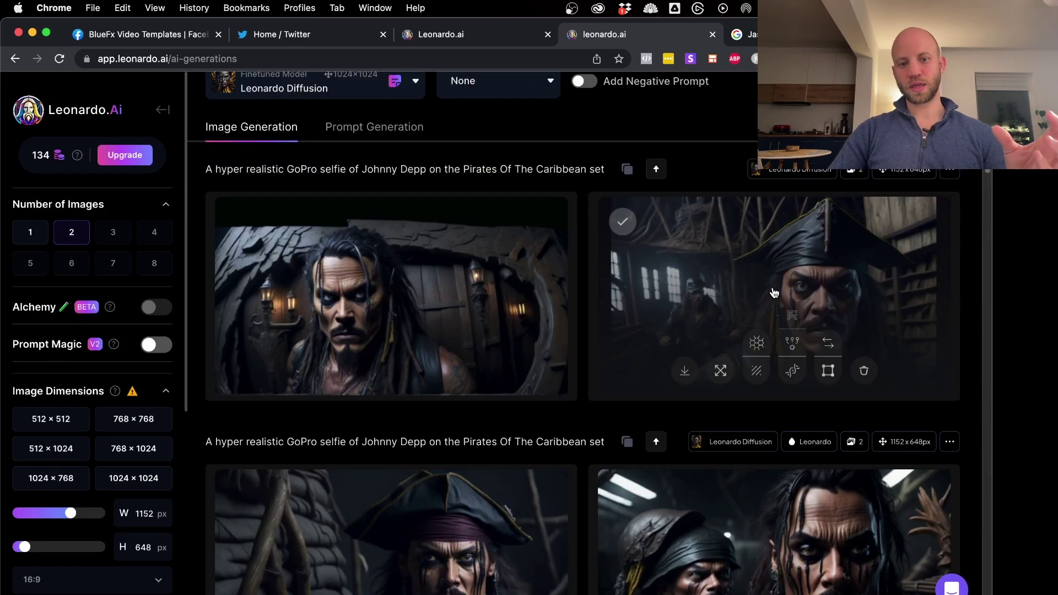
scroll(775, 292, down, 5)
click(393, 274)
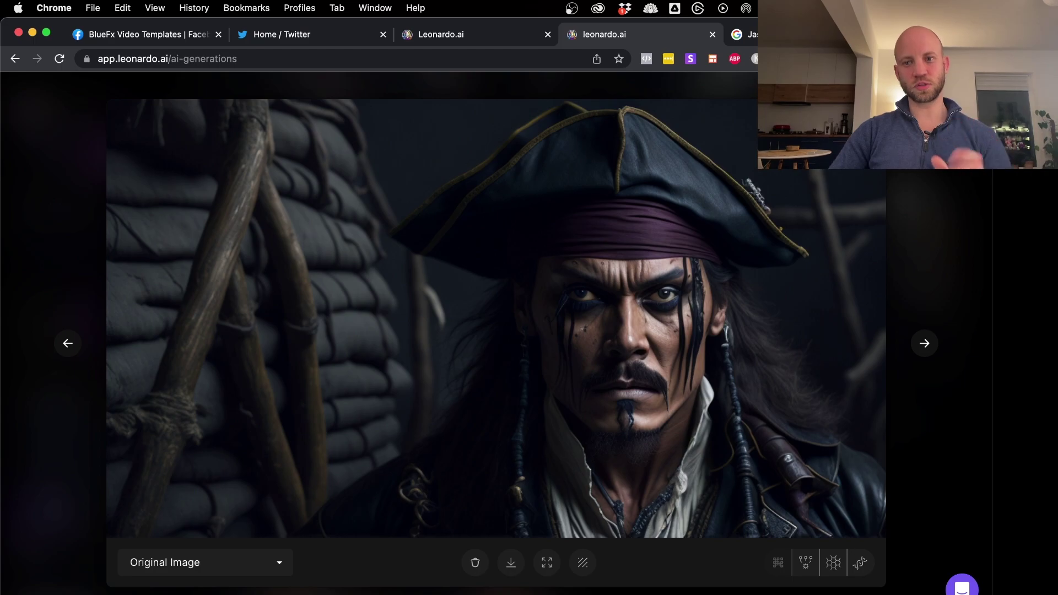
key(Escape)
click(822, 257)
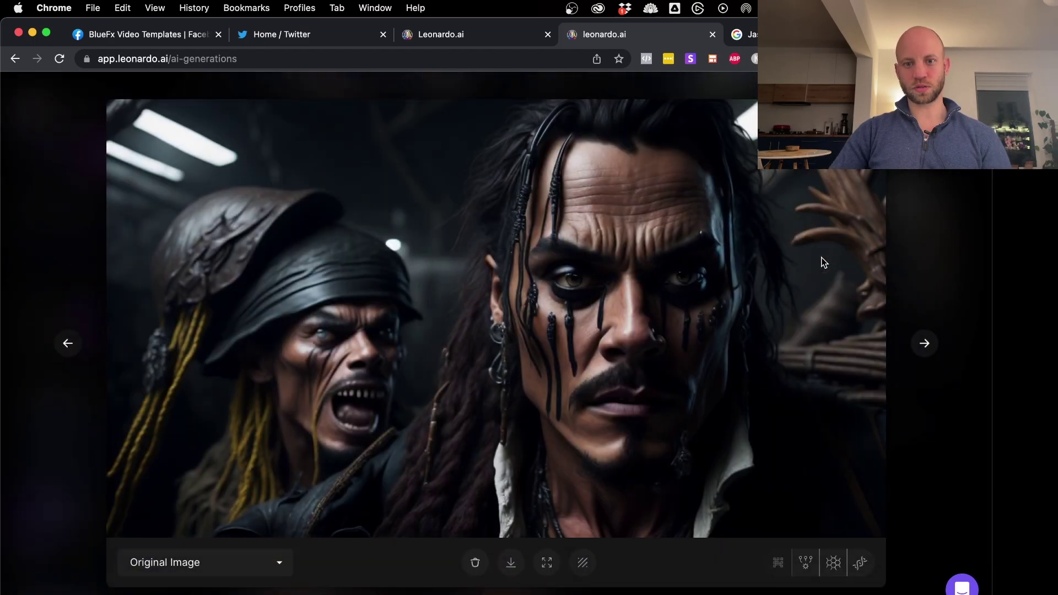
key(Escape)
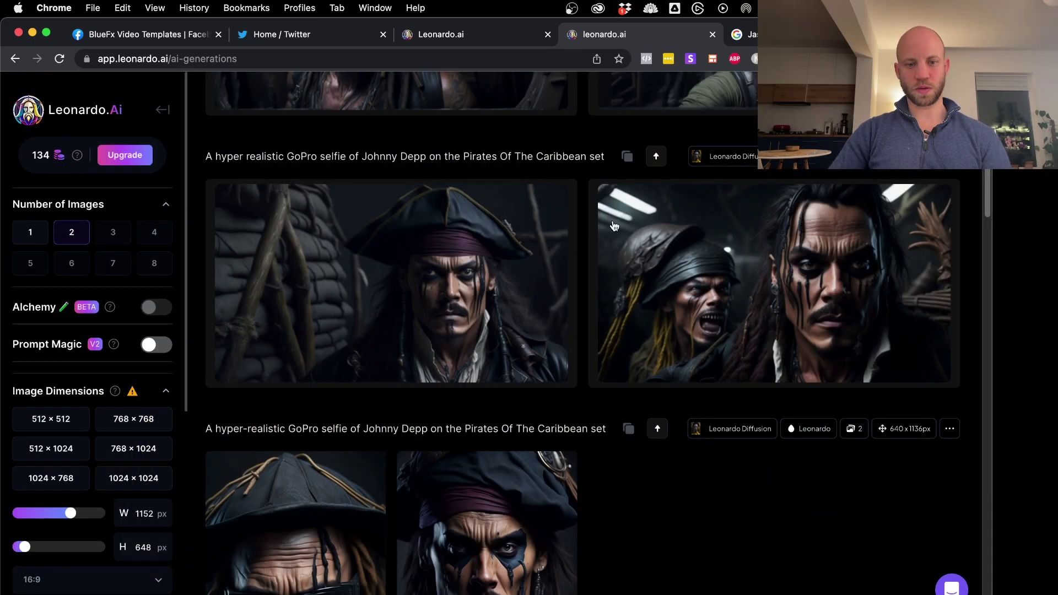
- Replace the prompt with the pasted Titanic one, removing '--ar 16:9' and the hyphen in 'hyper-realistic'
scroll(435, 232, up, 5)
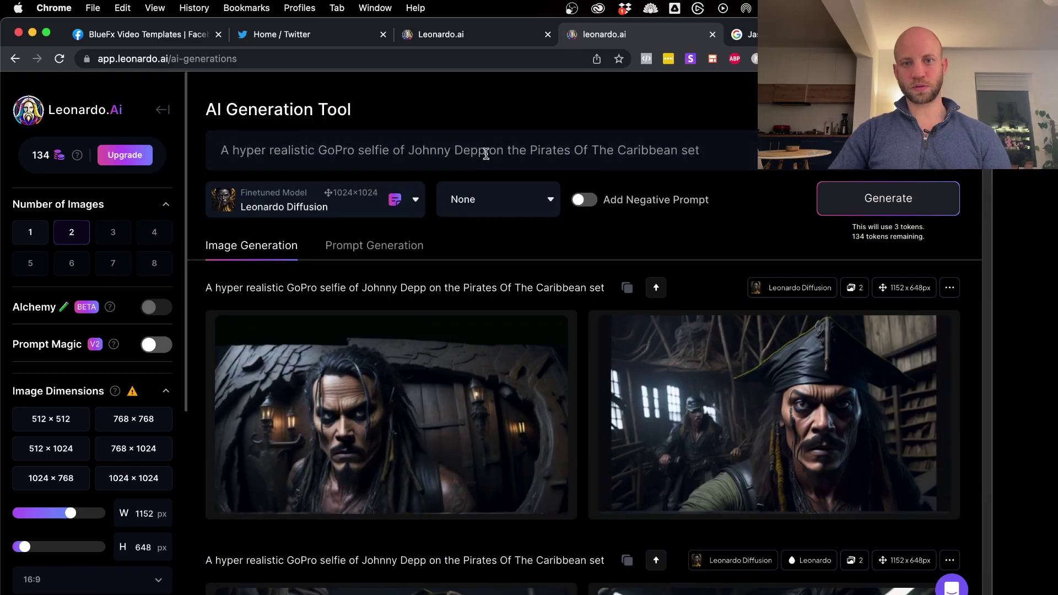
triple_click(484, 150)
key(BackSpace)
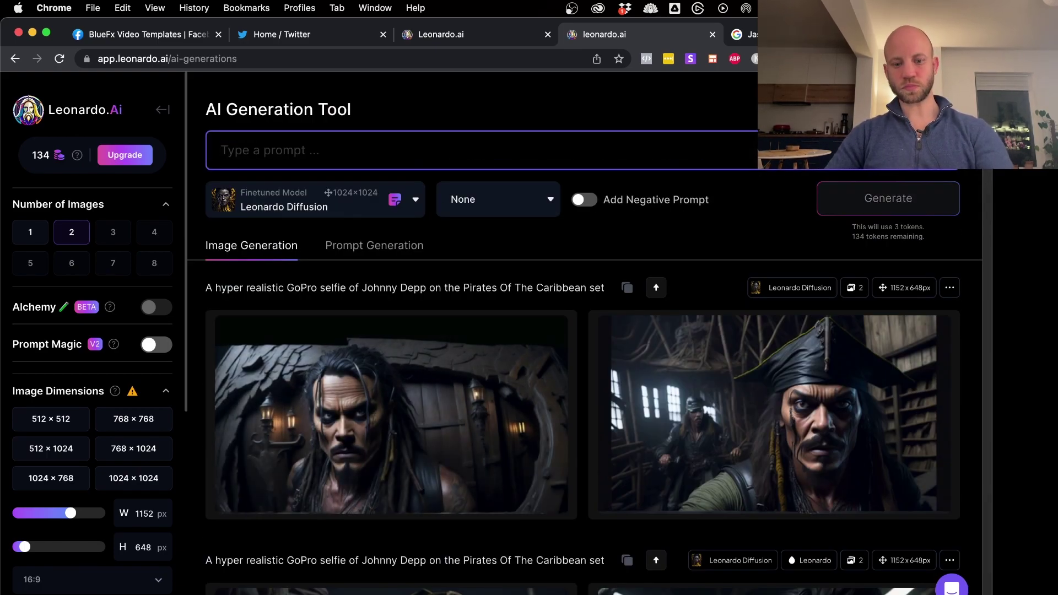
text(A hyper-realistic GoPro selfie of Leonardo Dicaprio on the Titanic set –ar 16:9)
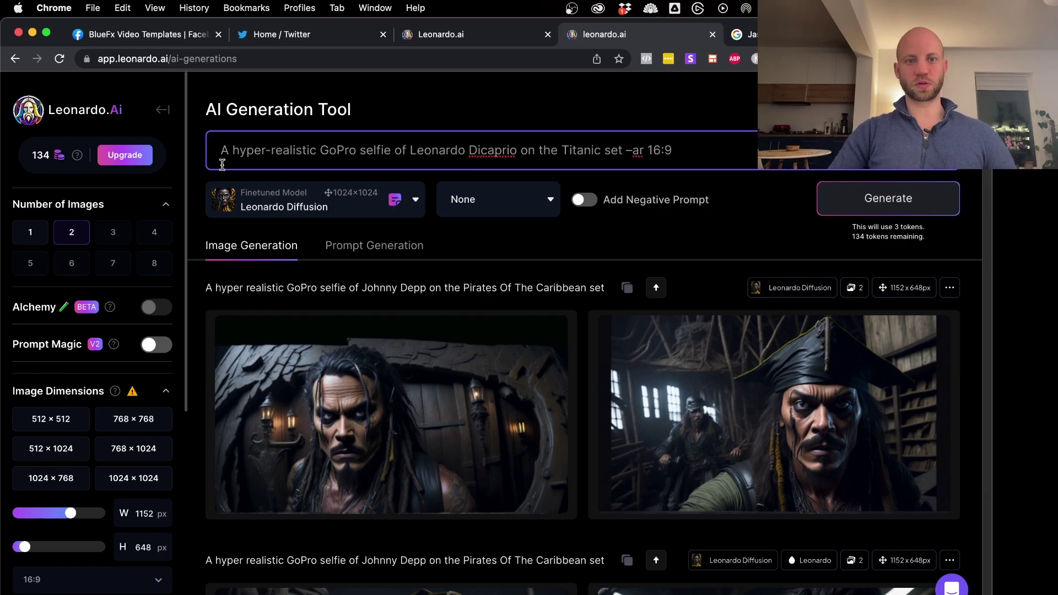
drag(761, 146, 626, 153)
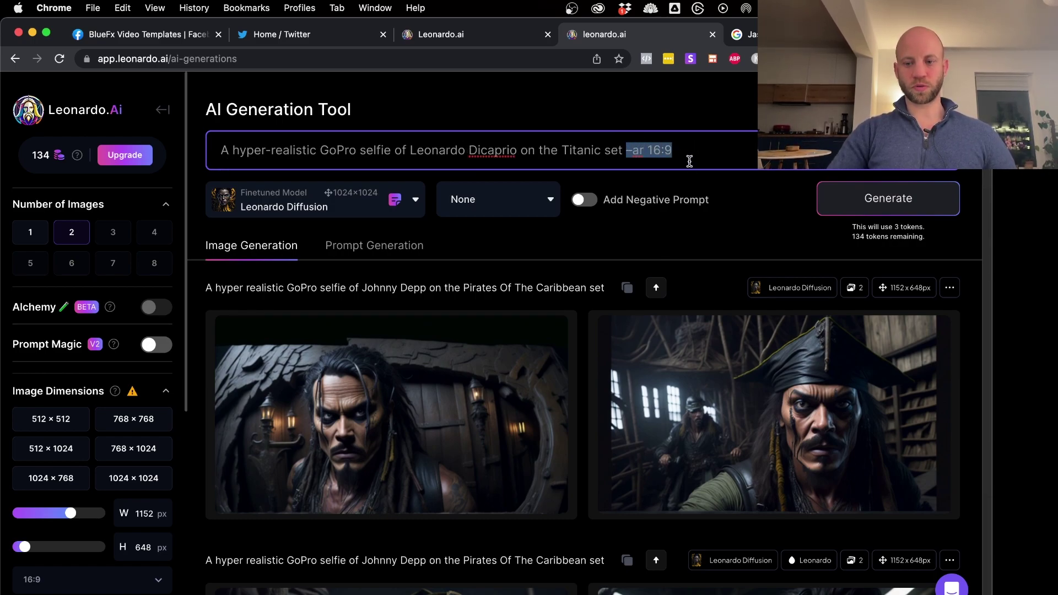
key(BackSpace)
key(BackSpace)
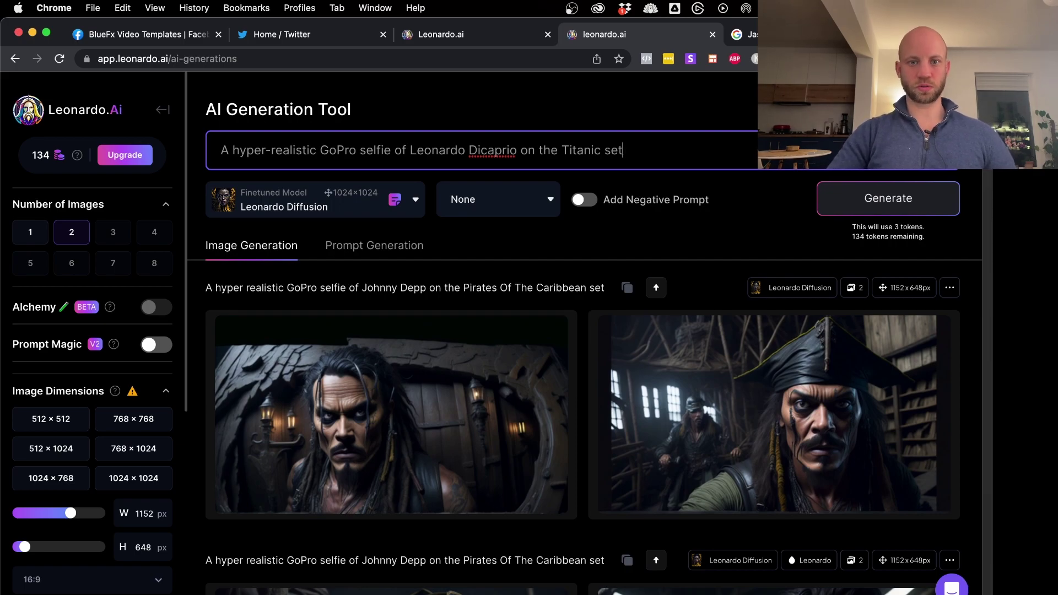
right_click(504, 152)
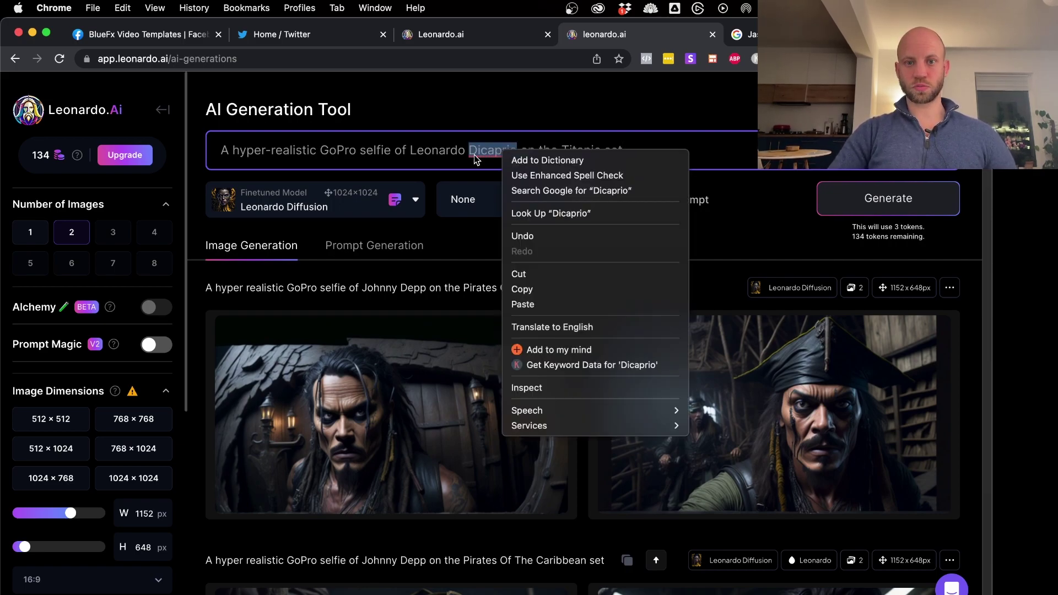
click(480, 150)
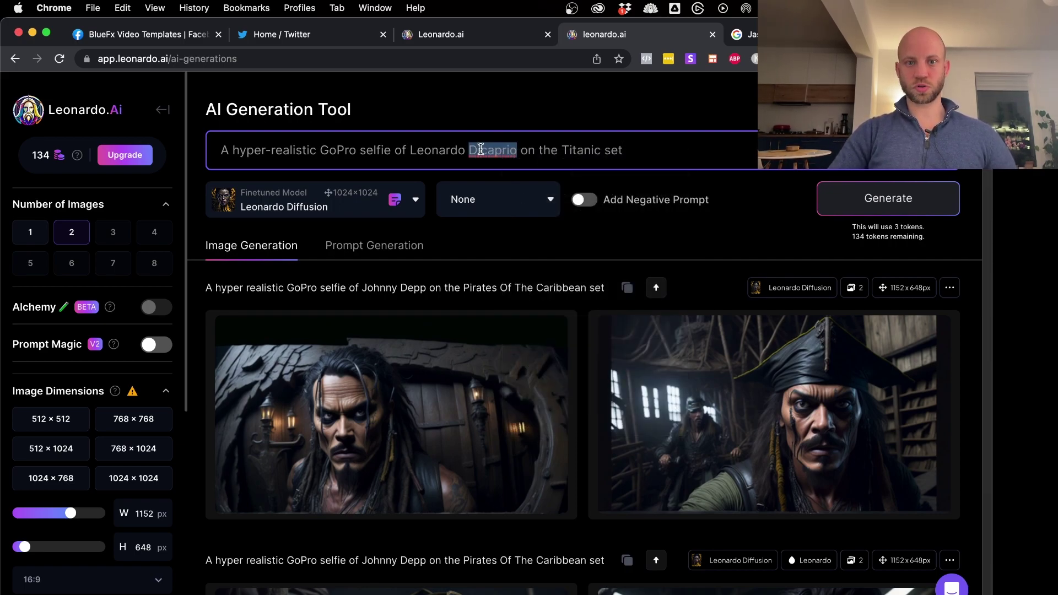
click(268, 151)
key(BackSpace)
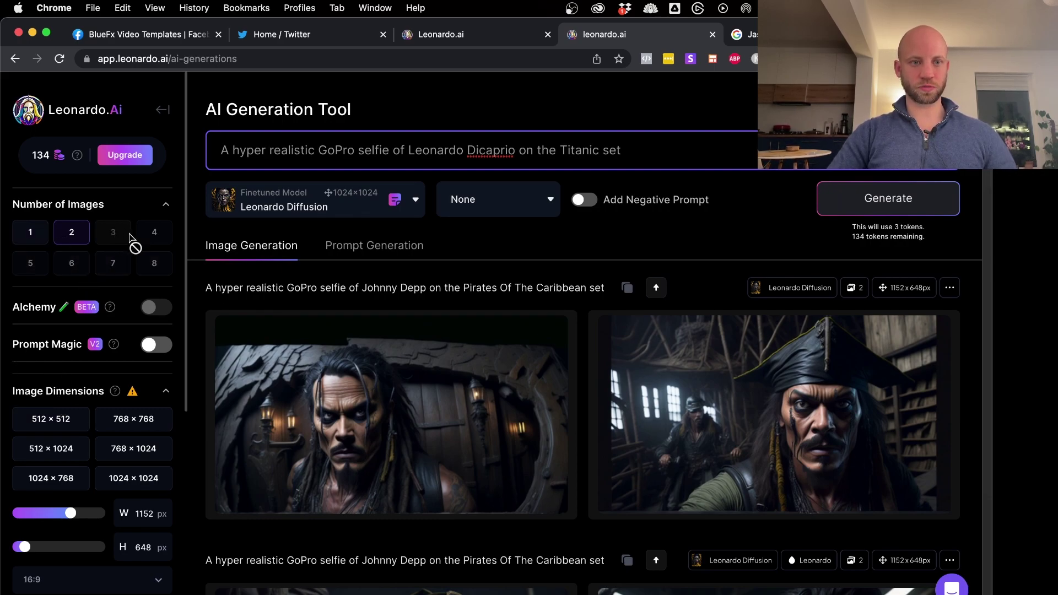
- Keep the aspect ratio at 16:9 and apply the Leonardo Style preset
scroll(90, 435, down, 5)
scroll(90, 436, up, 1)
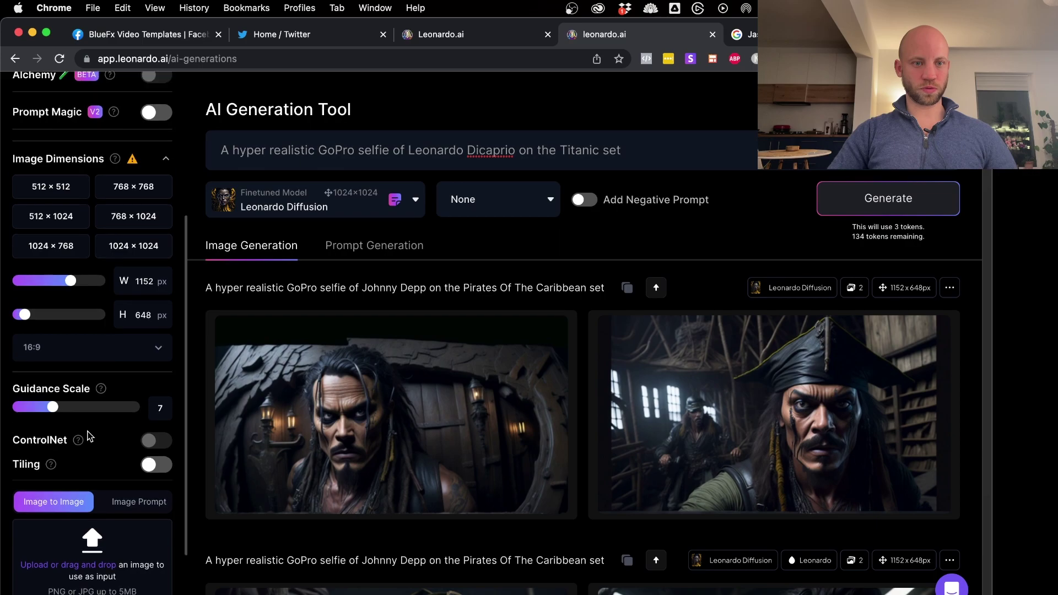
click(67, 359)
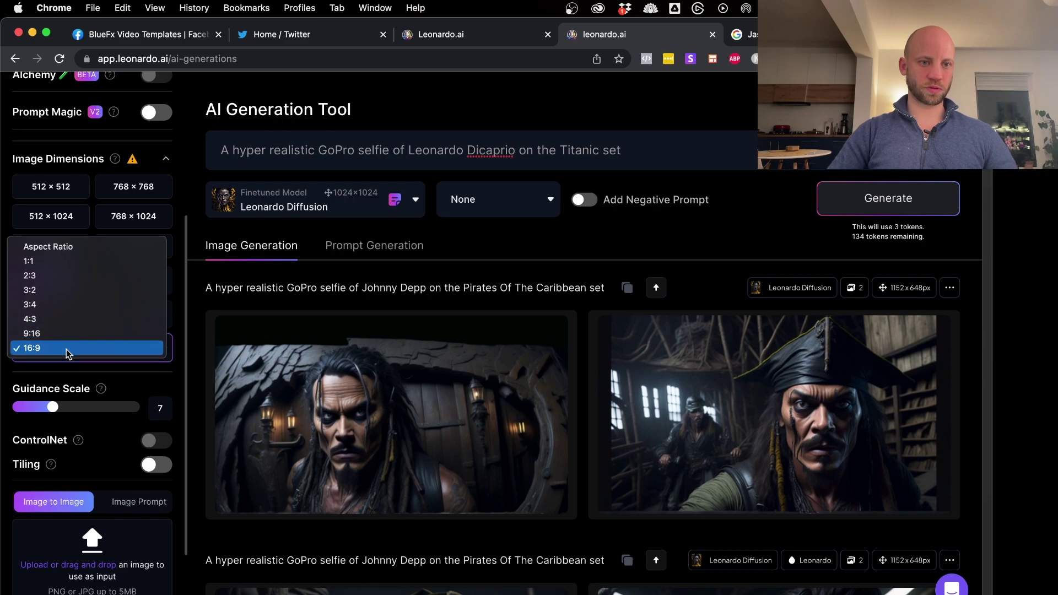
click(66, 349)
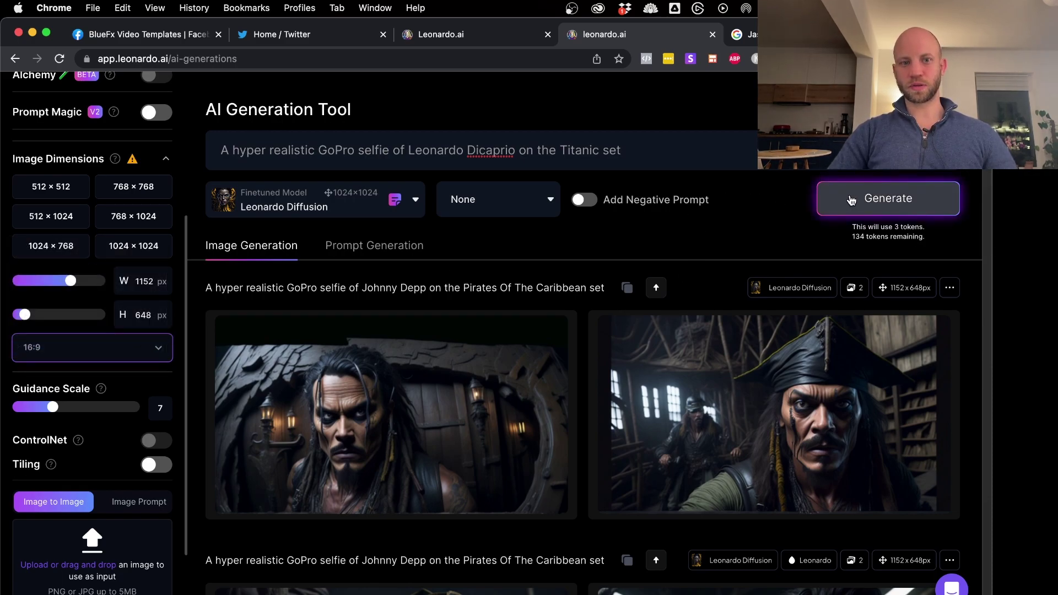
click(501, 199)
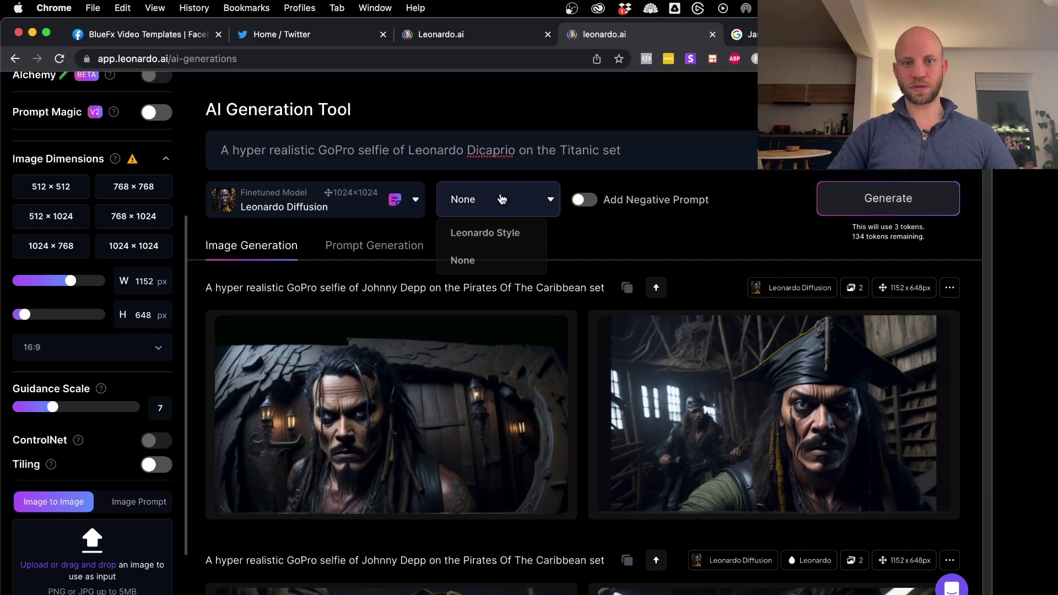
click(483, 235)
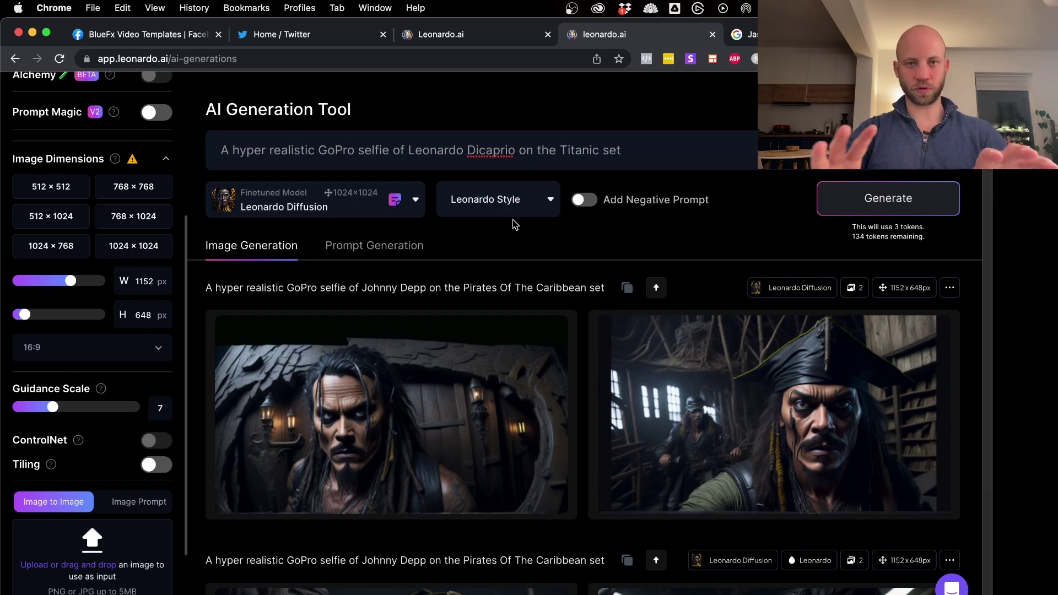
click(908, 213)
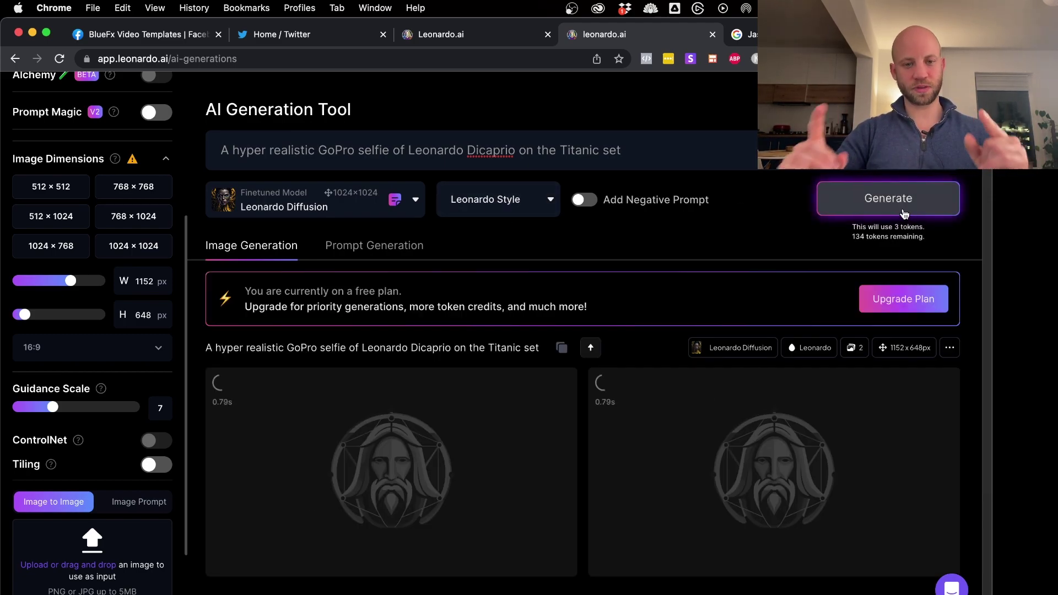
scroll(733, 424, down, 3)
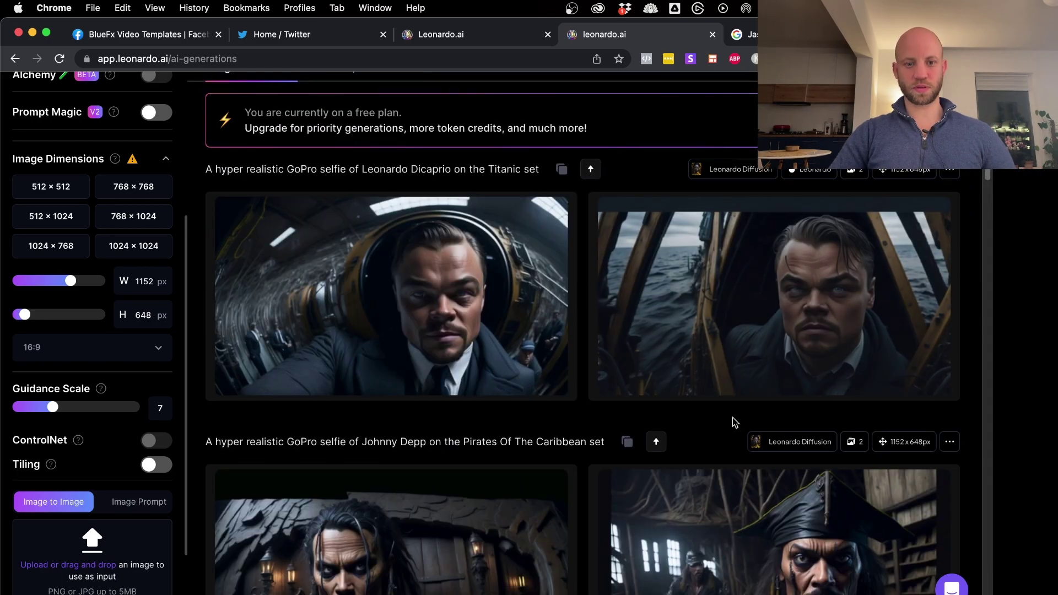
click(442, 296)
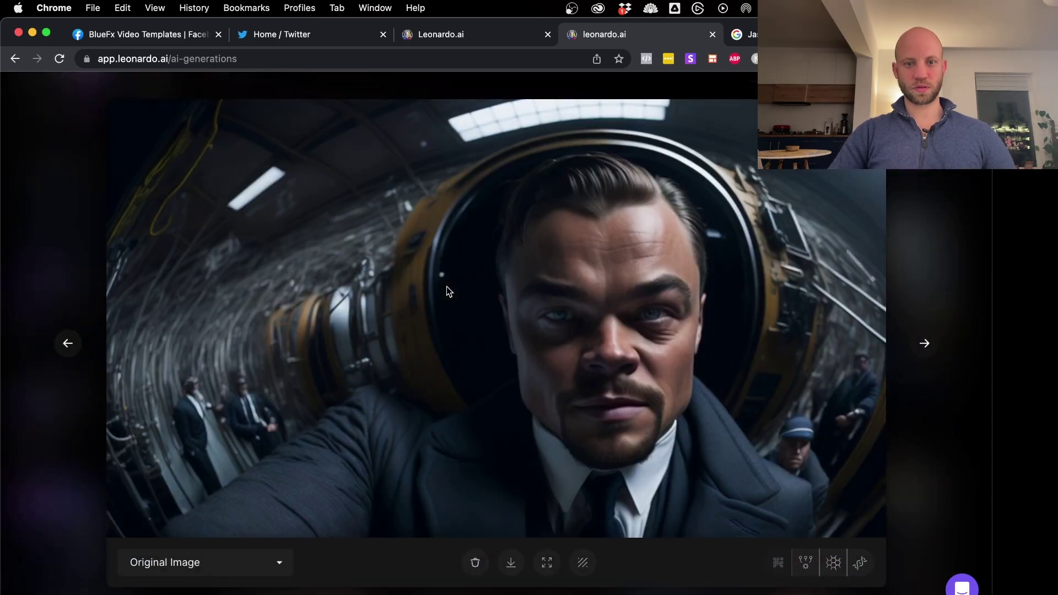
click(924, 344)
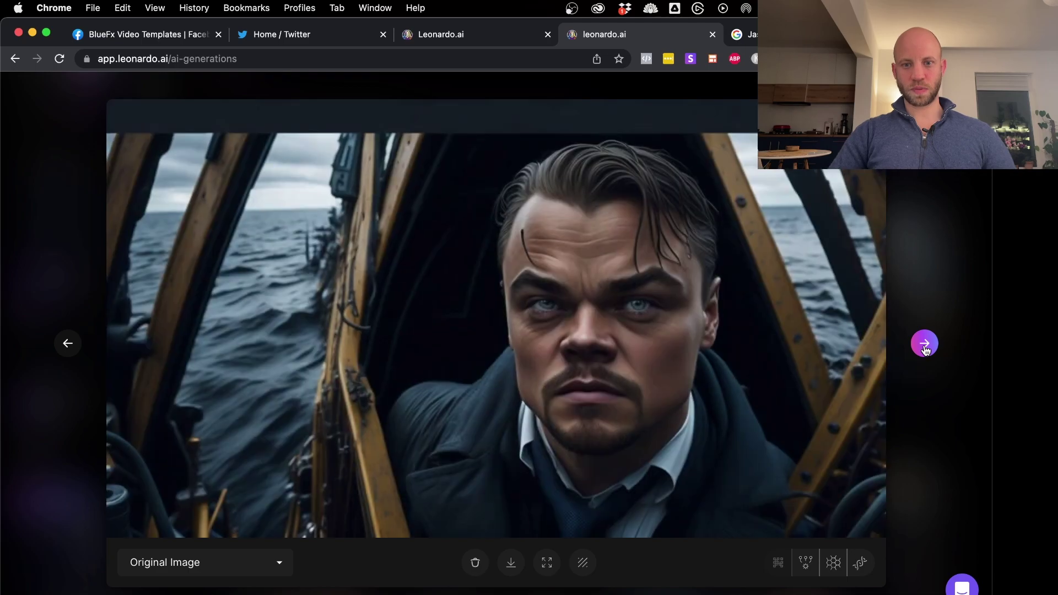
click(69, 344)
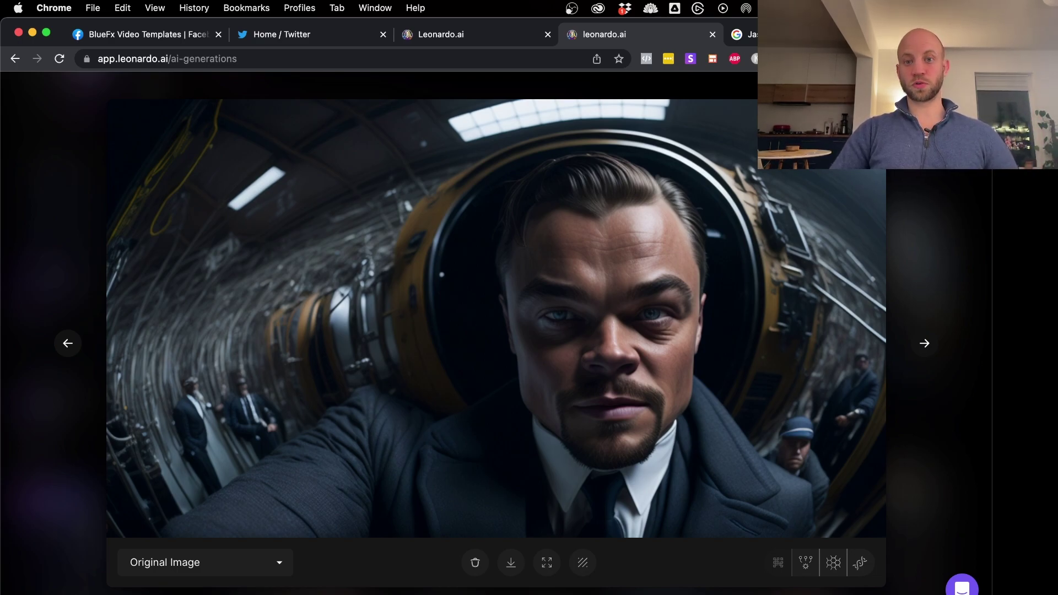
key(Escape)
scroll(799, 331, up, 3)
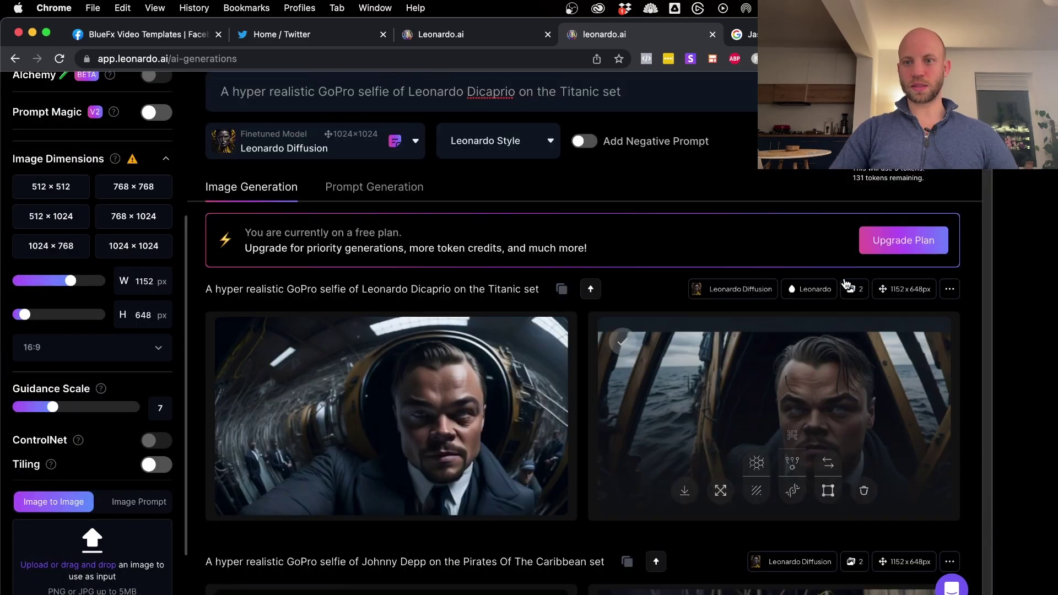
- Generate another pair of Titanic selfies and browse them in the full-screen viewer
click(864, 203)
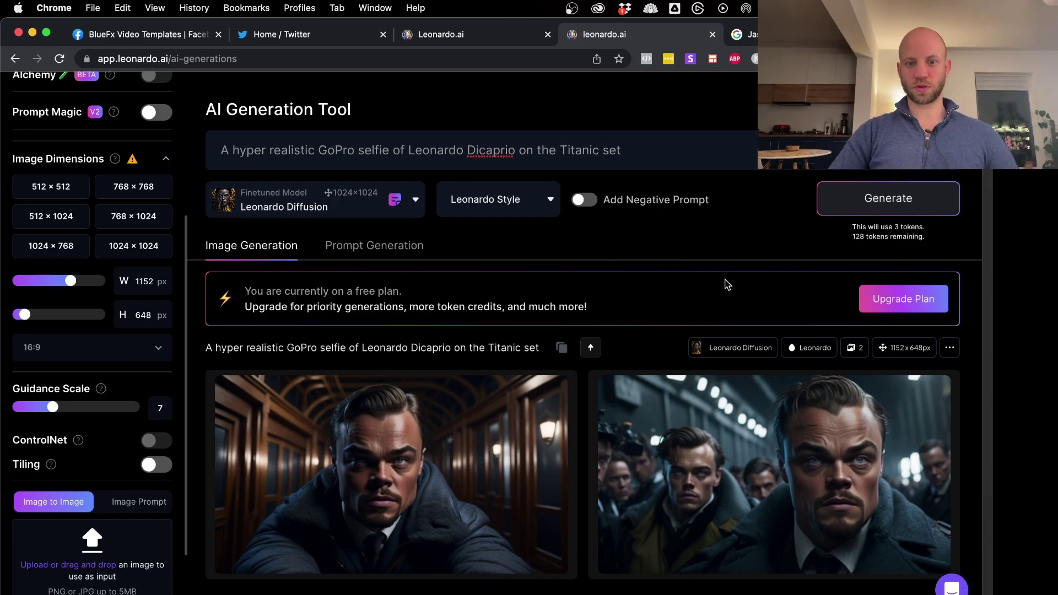
scroll(742, 332, down, 1)
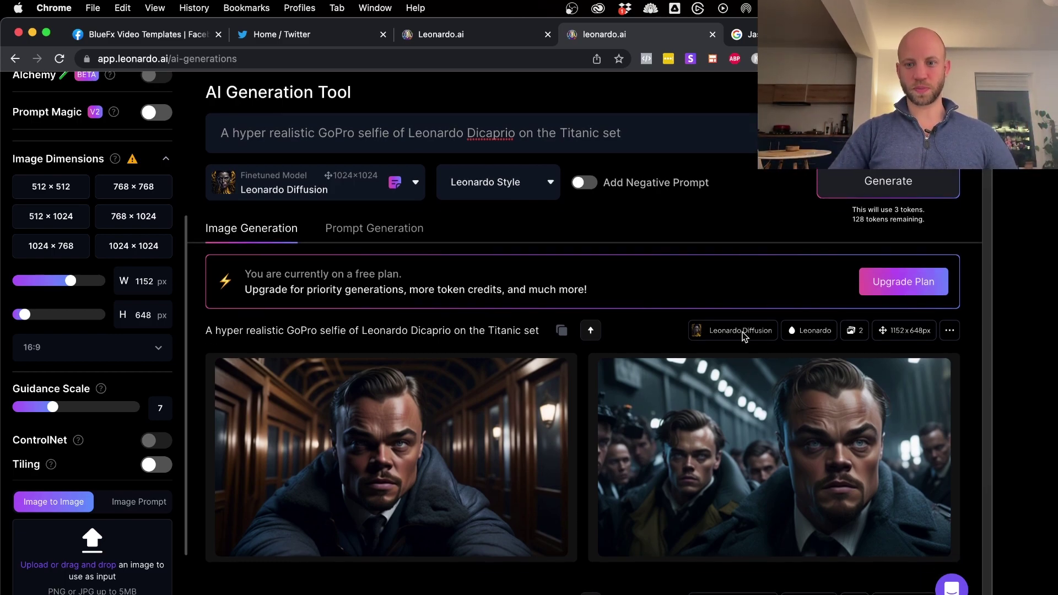
click(428, 439)
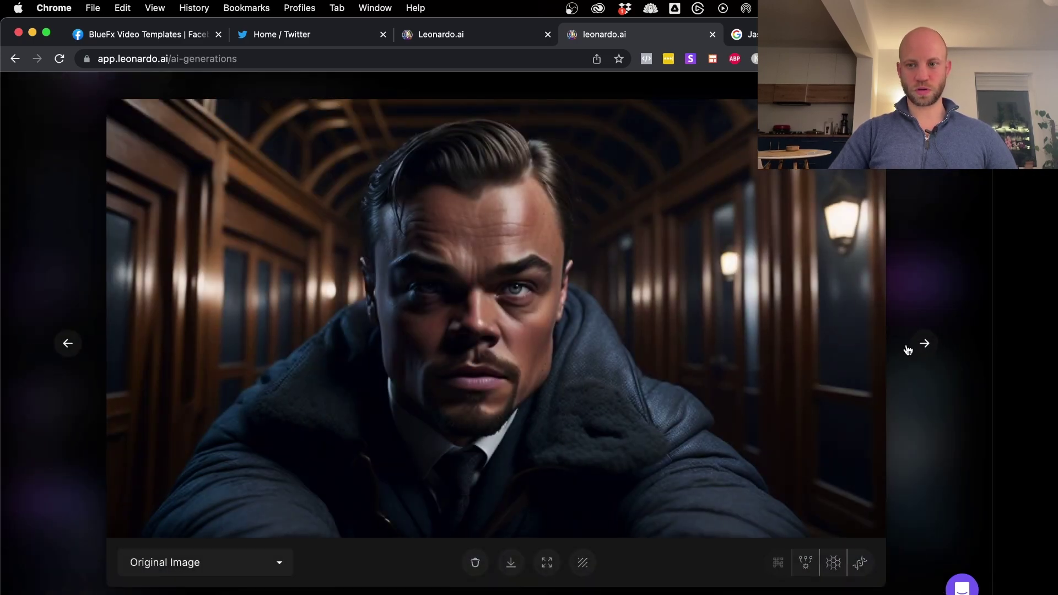
click(918, 349)
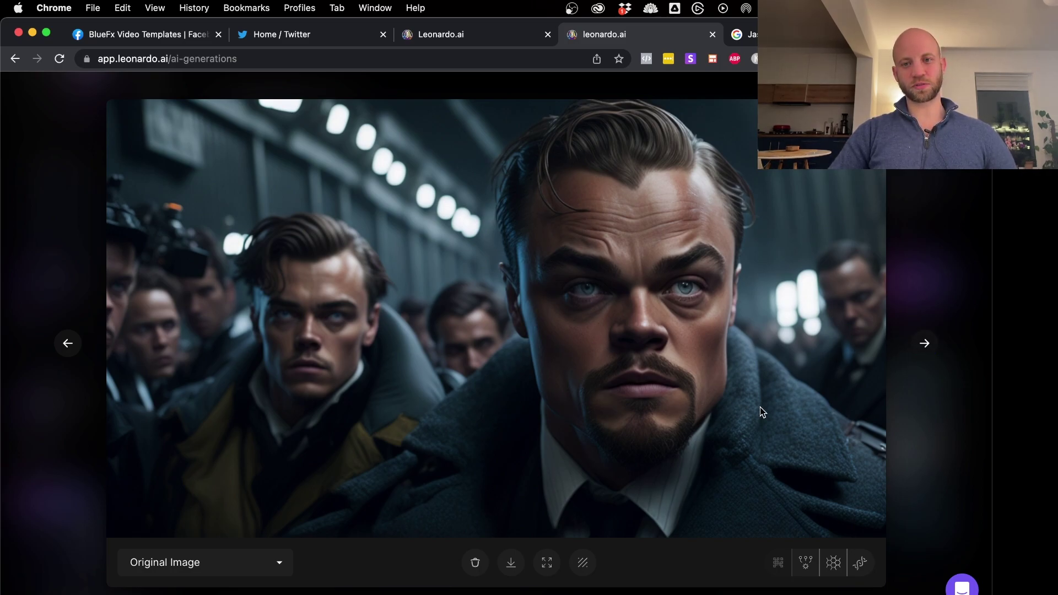
key(Escape)
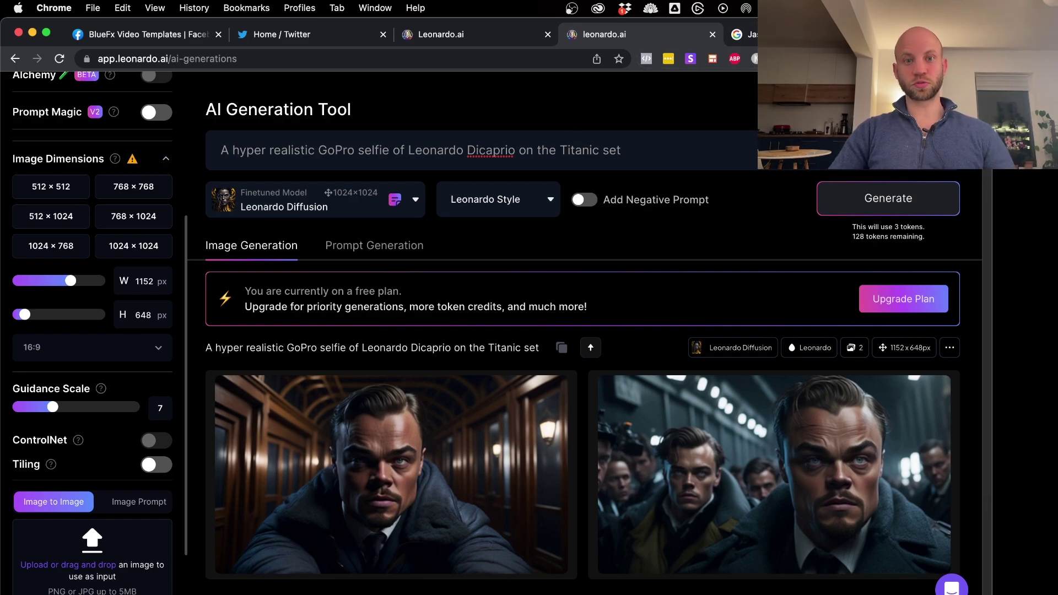
key(super+t)
- Open the 300 AI Tools For Digital Spartans sheet and browse its star-ranked tool rows
click(638, 81)
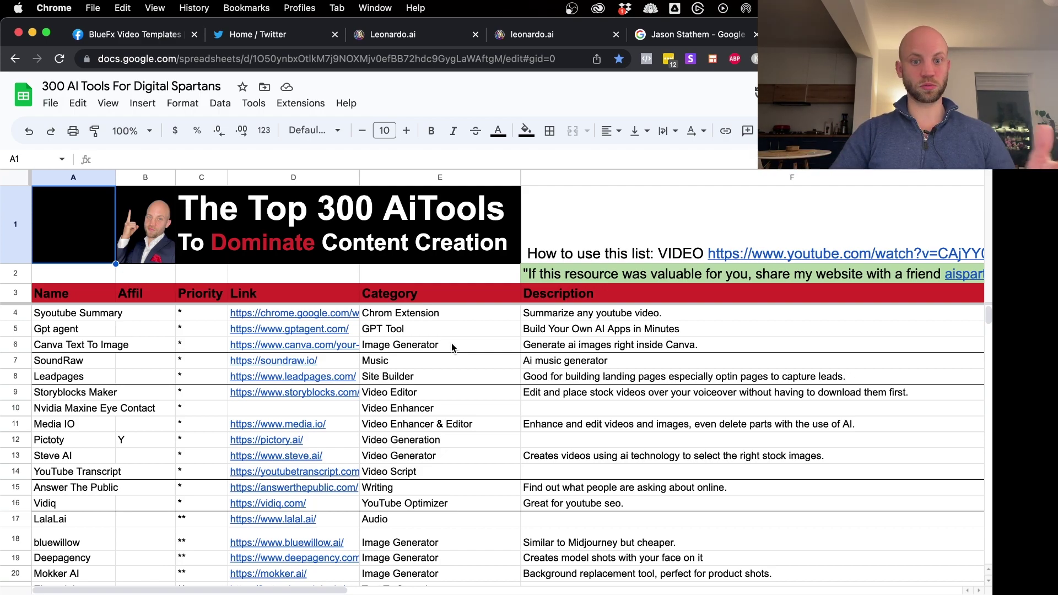
scroll(192, 370, down, 10)
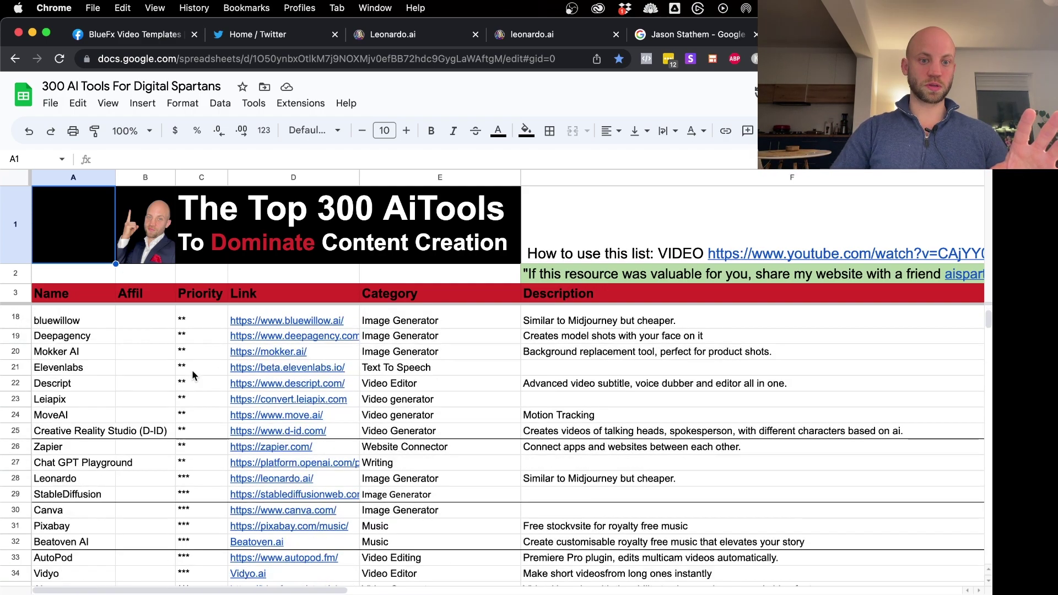
scroll(194, 375, down, 2)
scroll(186, 458, down, 5)
scroll(189, 463, up, 2)
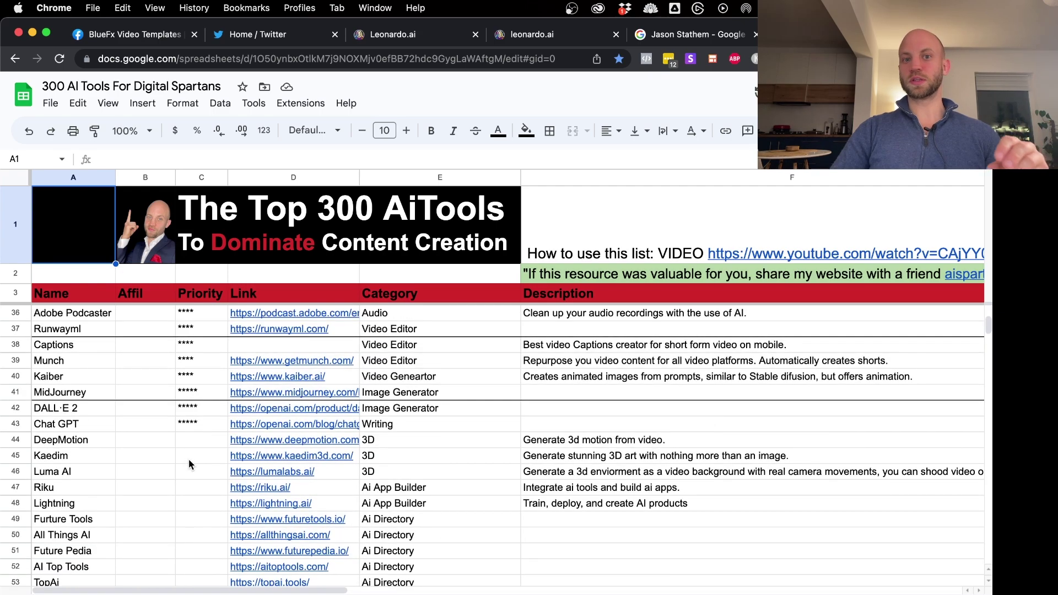
scroll(188, 459, up, 10)
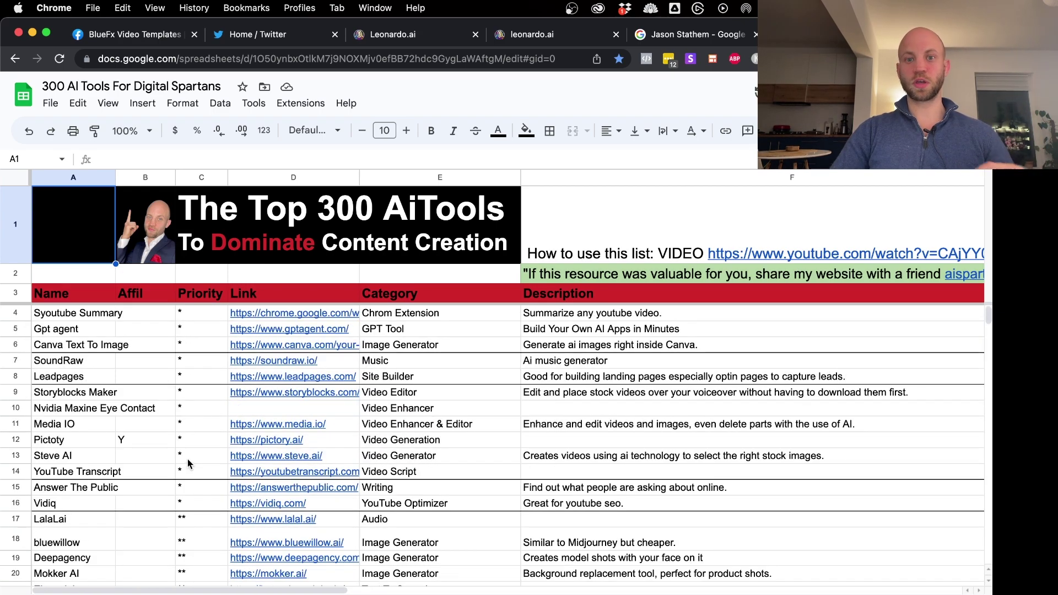
mouse_move(893, 249)
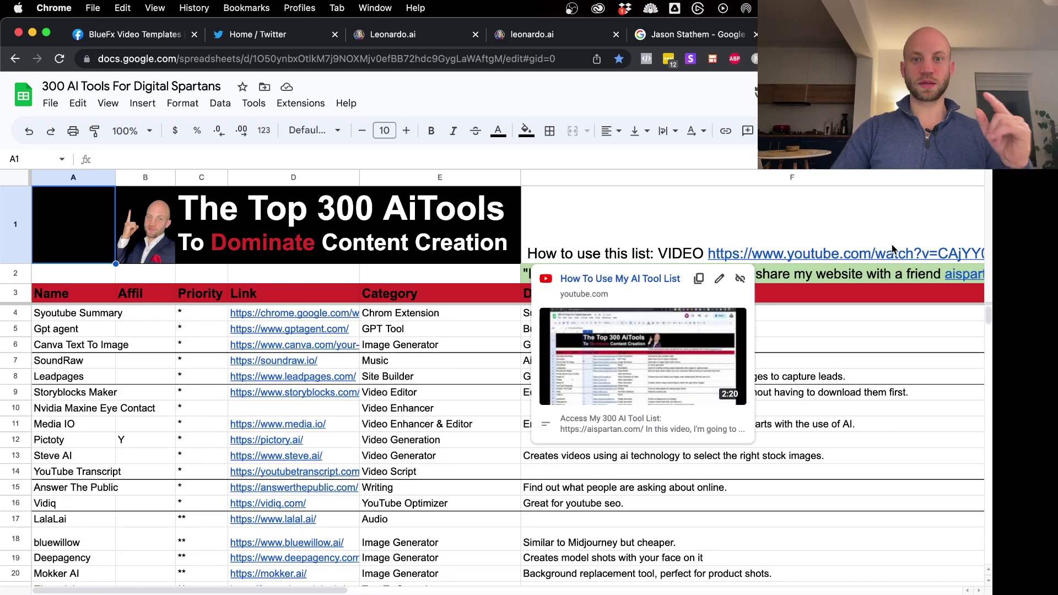